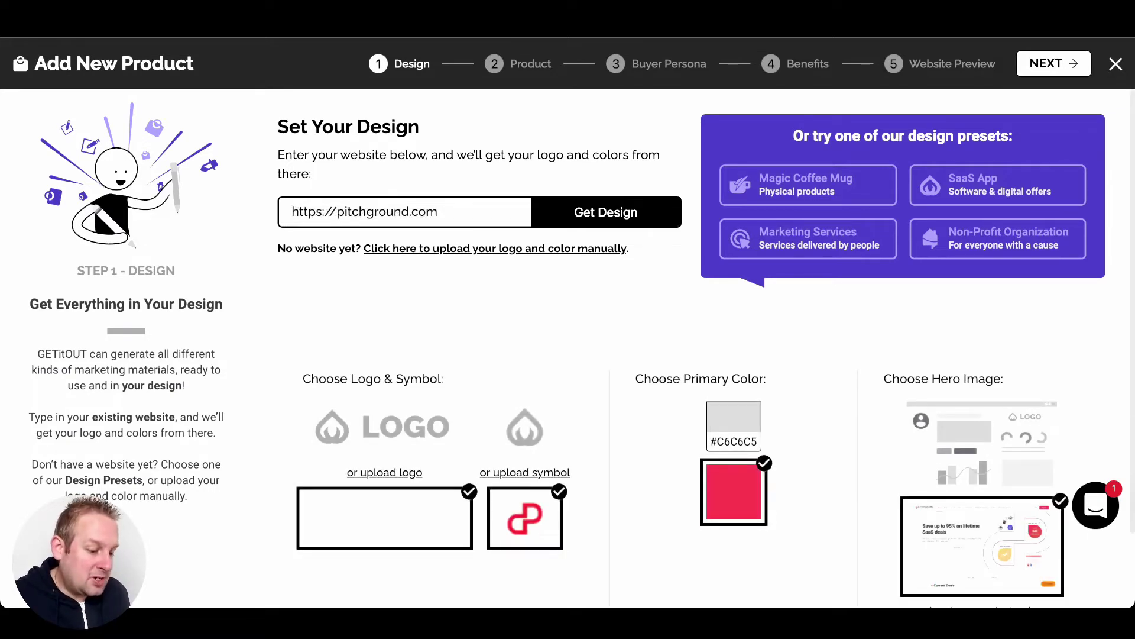
{"action": "scroll", "coordinate": [692, 357], "scroll_direction": "down", "scroll_amount": 1}
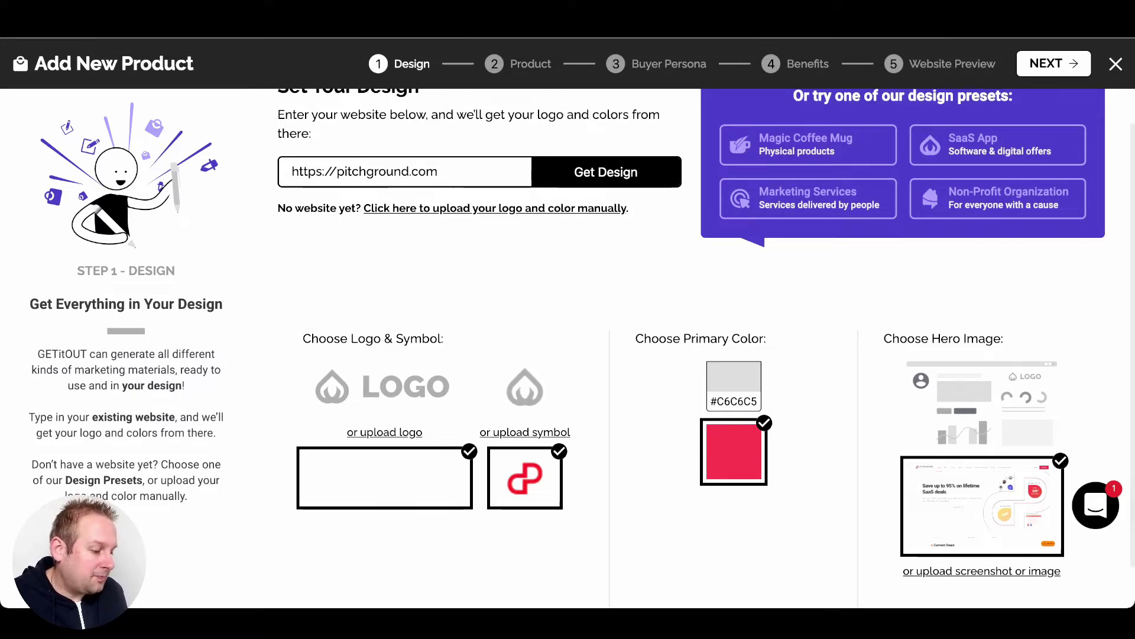
{"action": "scroll", "coordinate": [706, 336], "scroll_direction": "down", "scroll_amount": 1}
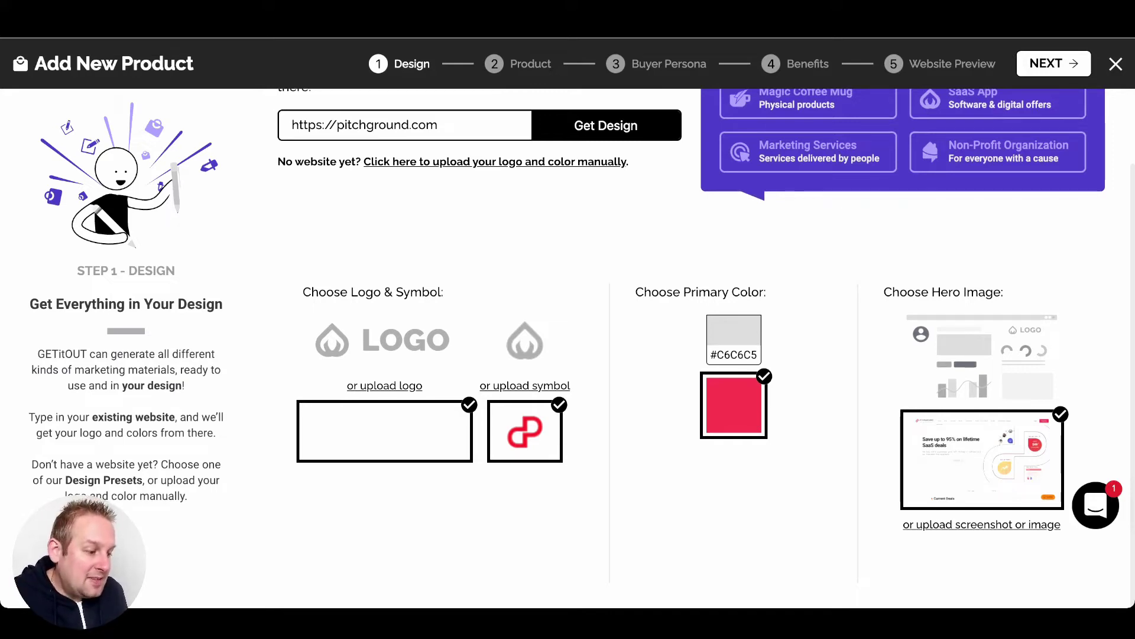
{"action": "scroll", "coordinate": [704, 346], "scroll_direction": "up", "scroll_amount": 2}
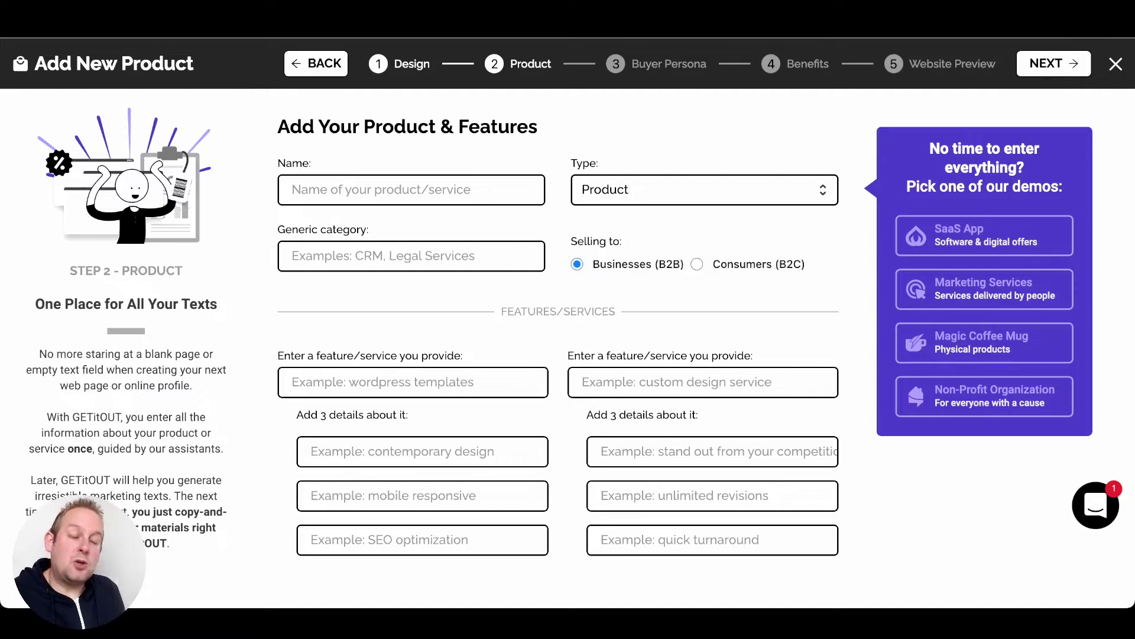
Step: Check the available product types and try the Consumers (B2C) audience before switching back to Businesses (B2B)
{"action": "left_click", "coordinate": [704, 190]}
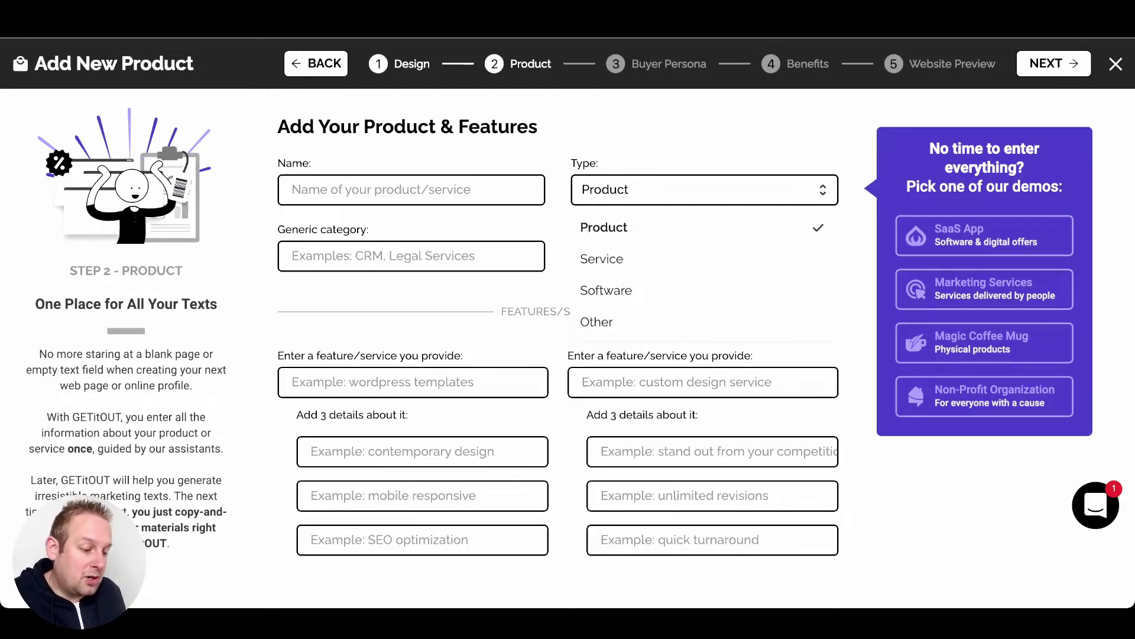
{"action": "key", "text": "Escape"}
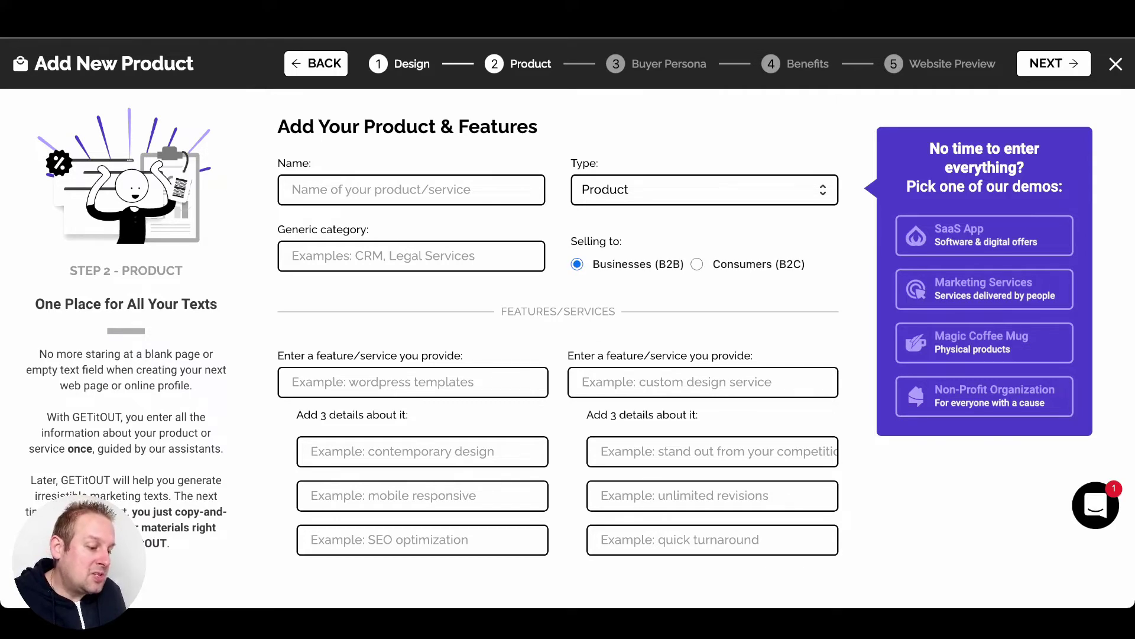
{"action": "left_click", "coordinate": [697, 264]}
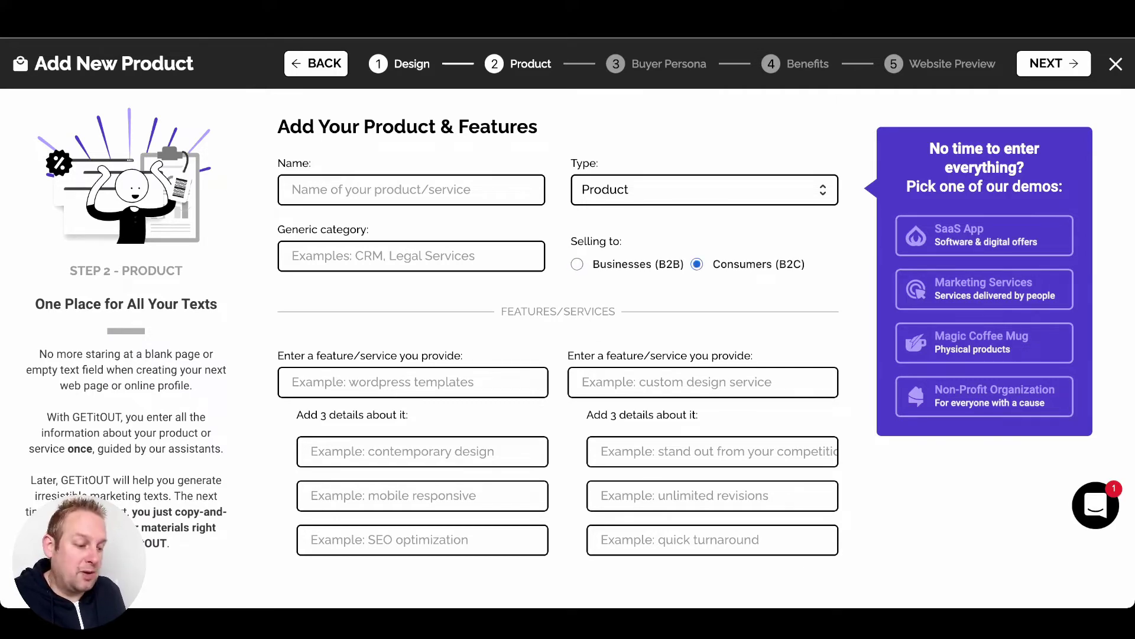
{"action": "left_click", "coordinate": [577, 265]}
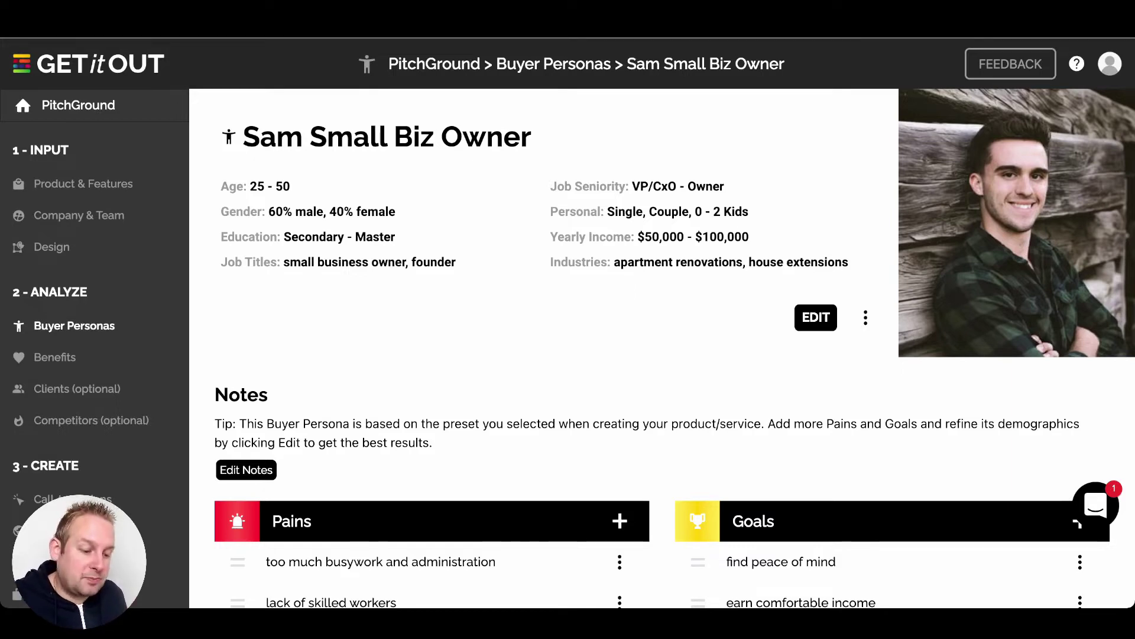
Step: Examine the small business owner persona's demographics, notes, pains and goals
{"action": "scroll", "coordinate": [662, 349], "scroll_direction": "down", "scroll_amount": 1}
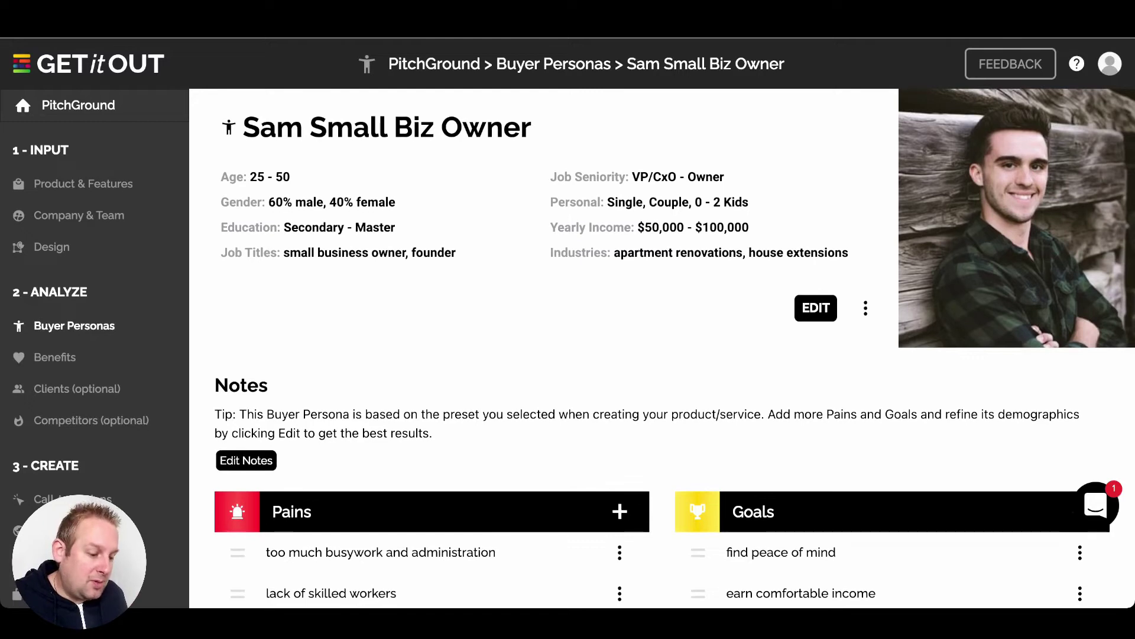
{"action": "scroll", "coordinate": [662, 349], "scroll_direction": "down", "scroll_amount": 2}
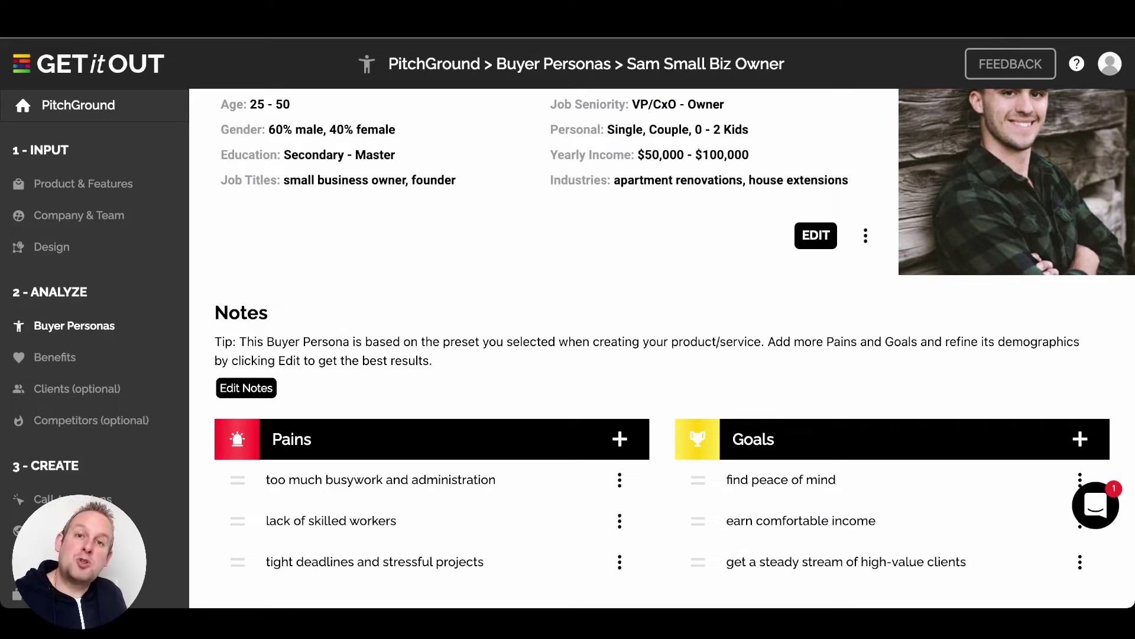
{"action": "scroll", "coordinate": [651, 355], "scroll_direction": "up", "scroll_amount": 2}
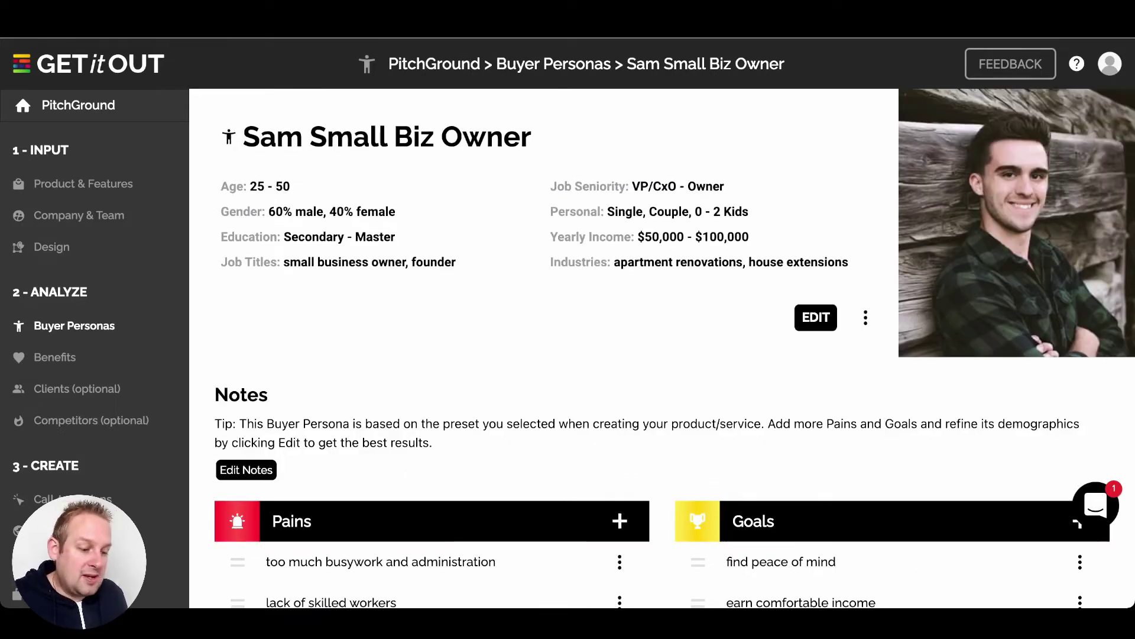
Step: Start a new buyer persona from the persona overview and look through the suggested job titles
{"action": "left_click", "coordinate": [74, 326]}
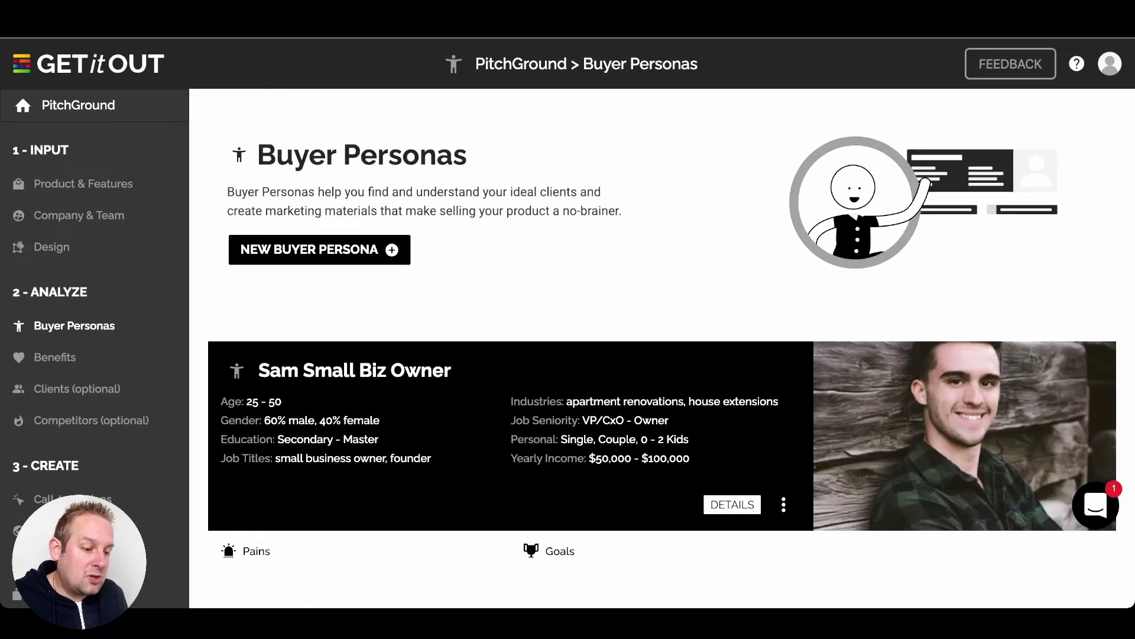
{"action": "left_click", "coordinate": [319, 249]}
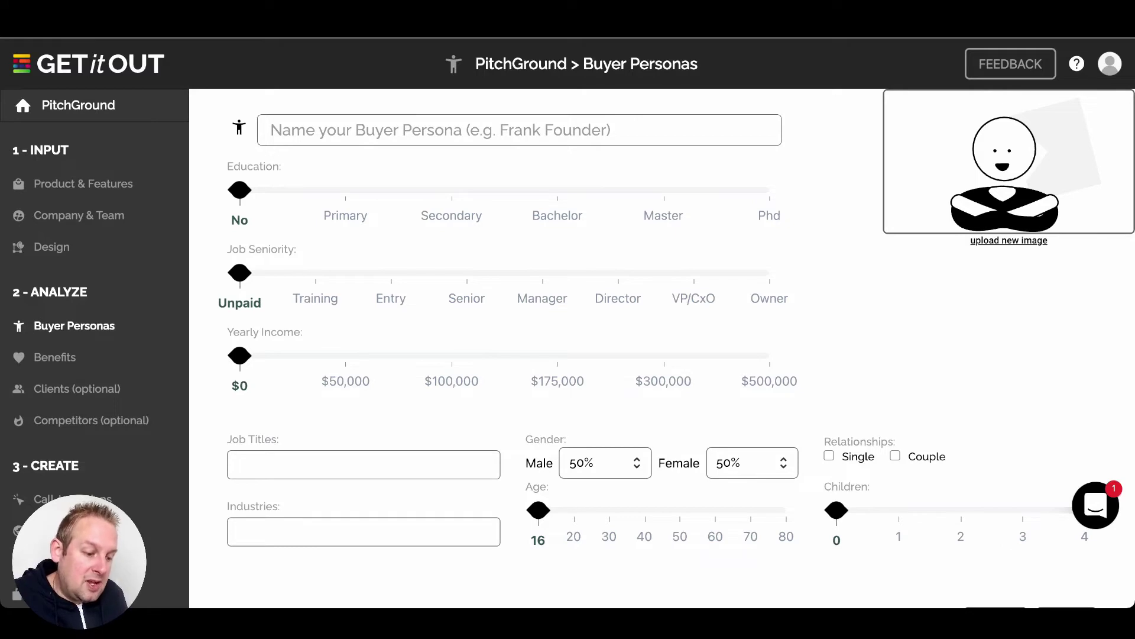
{"action": "left_click", "coordinate": [364, 465]}
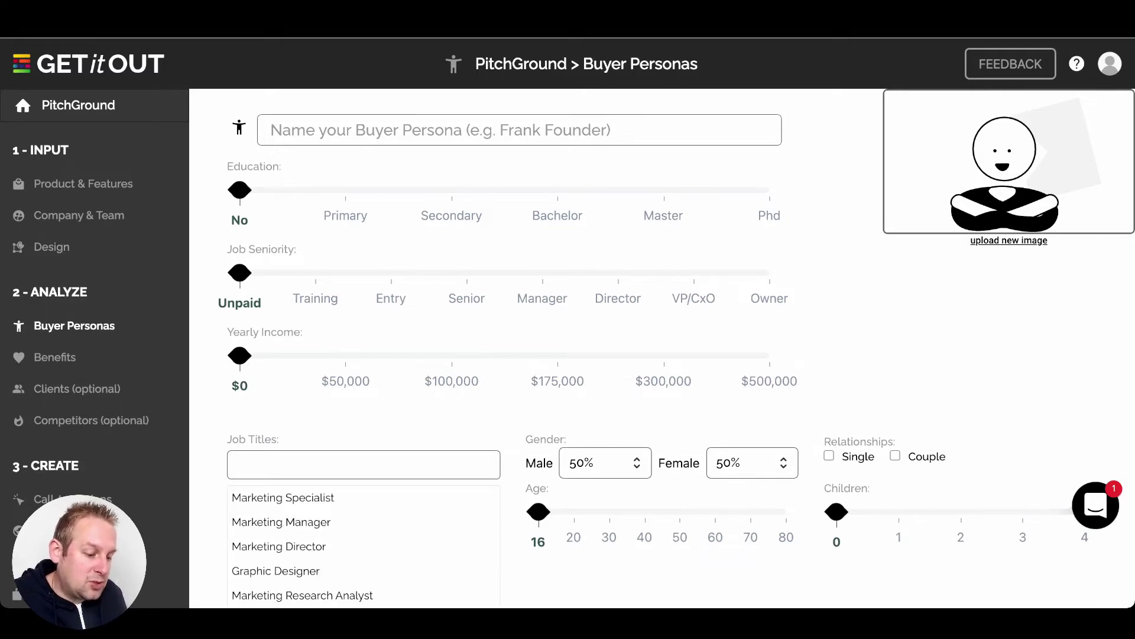
{"action": "left_click", "coordinate": [513, 414]}
{"action": "scroll", "coordinate": [520, 390], "scroll_direction": "down", "scroll_amount": 2}
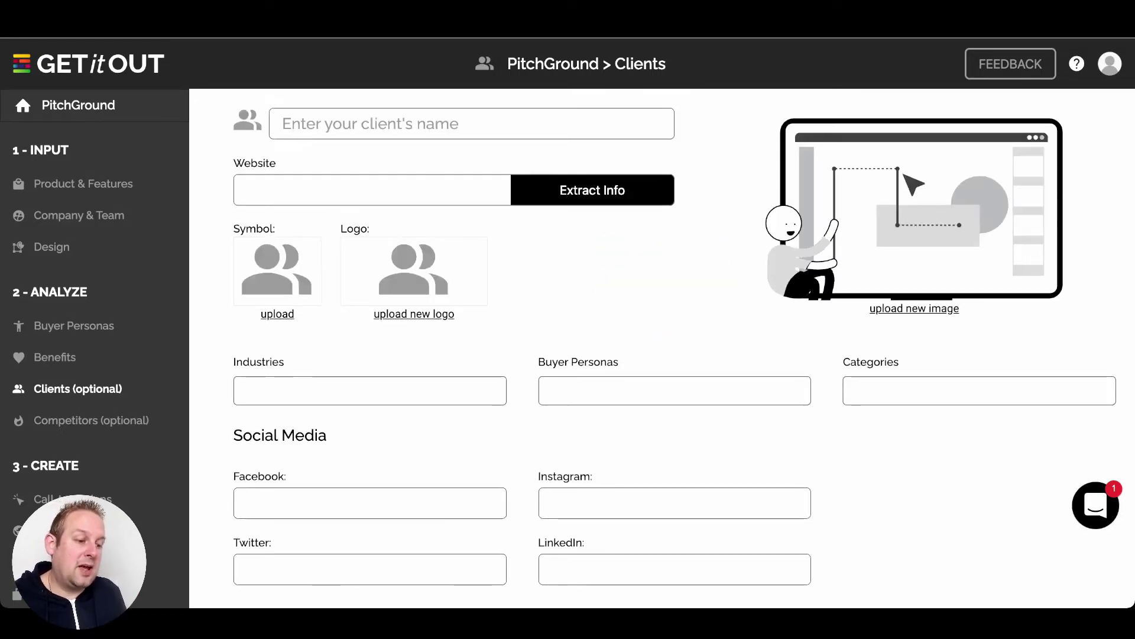
Step: Examine the new client form's website, category and social media fields and the existing clients, and cancel the form
{"action": "left_click", "coordinate": [372, 189]}
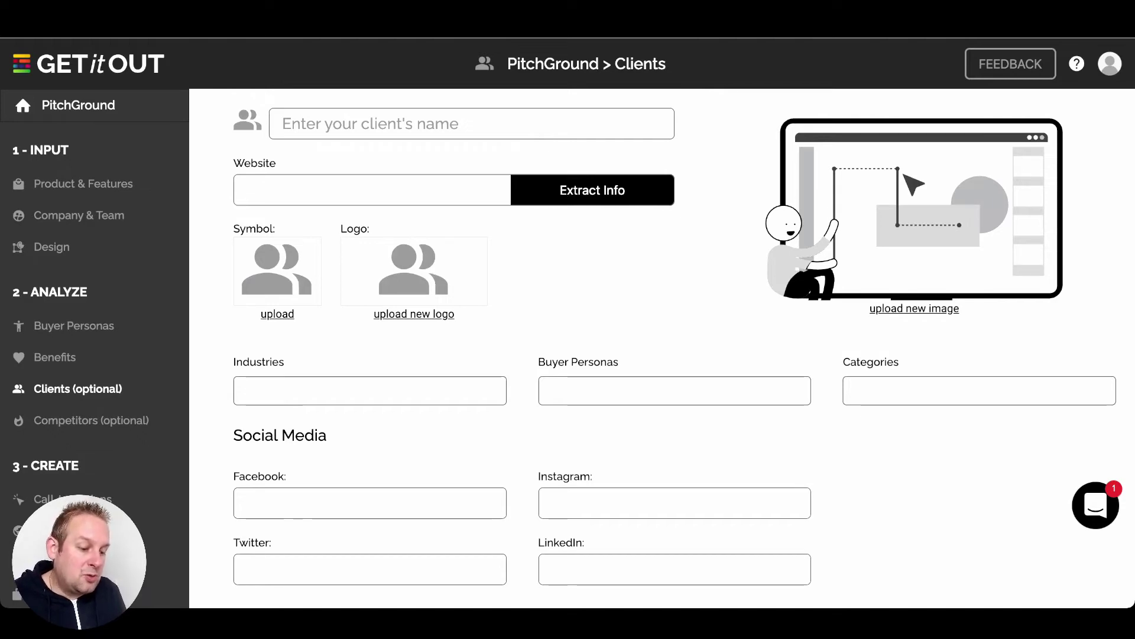
{"action": "left_click", "coordinate": [852, 390]}
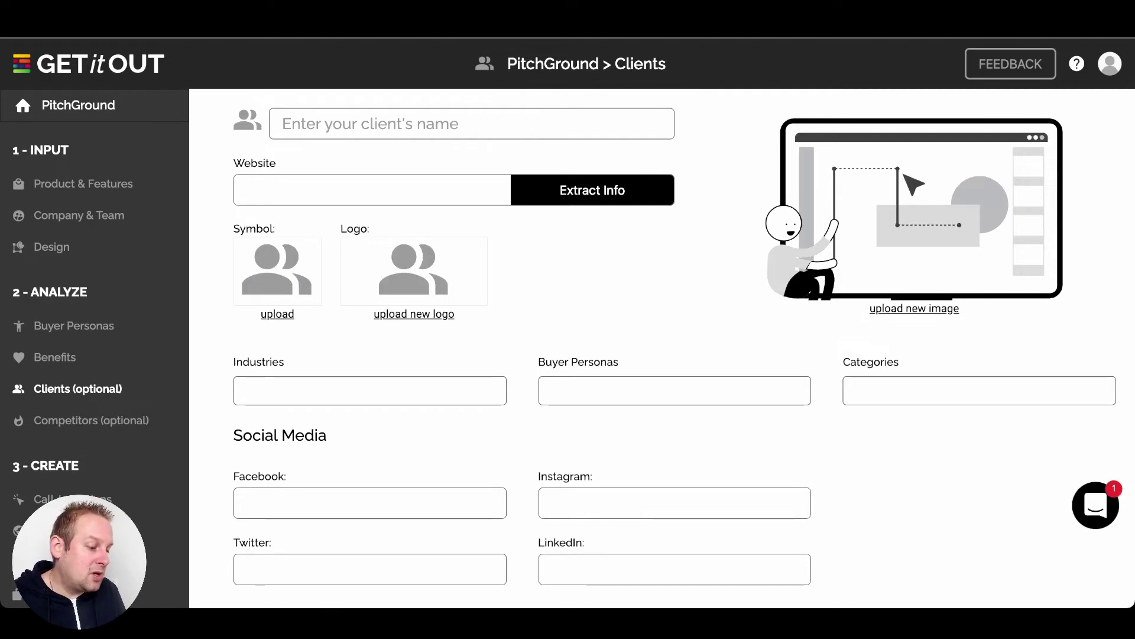
{"action": "scroll", "coordinate": [663, 338], "scroll_direction": "down", "scroll_amount": 2}
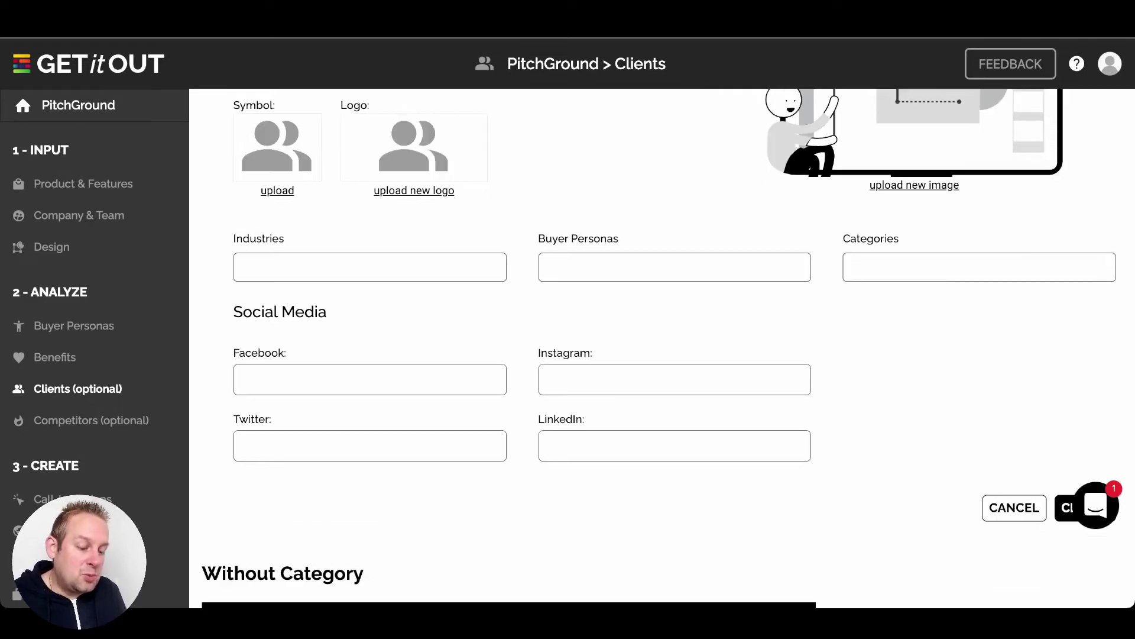
{"action": "scroll", "coordinate": [662, 349], "scroll_direction": "down", "scroll_amount": 4}
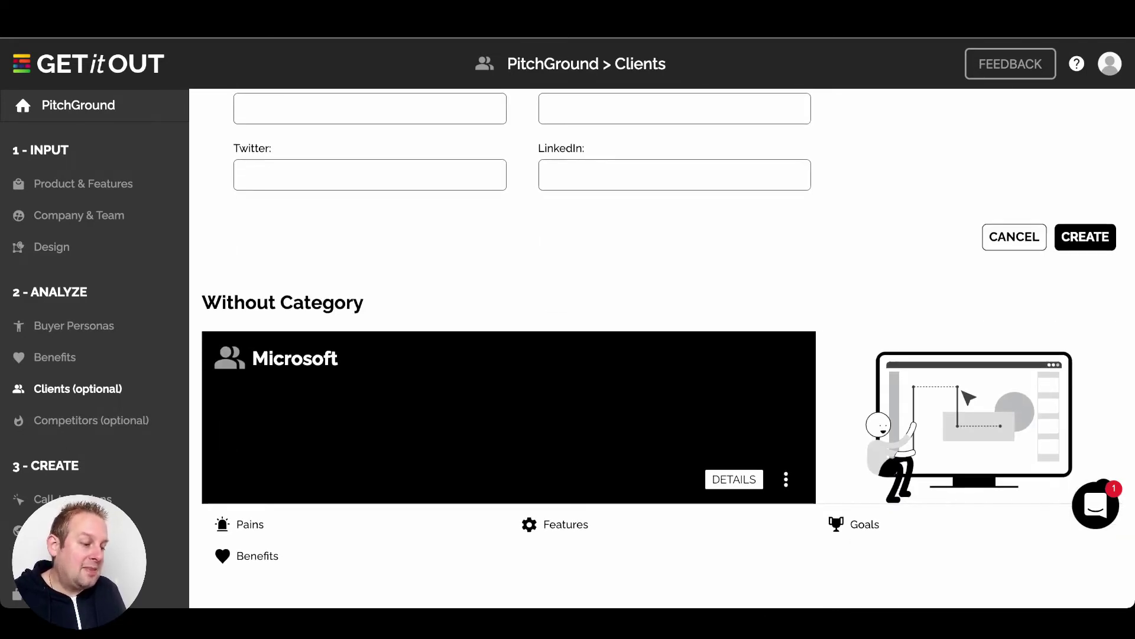
{"action": "scroll", "coordinate": [662, 349], "scroll_direction": "up", "scroll_amount": 5}
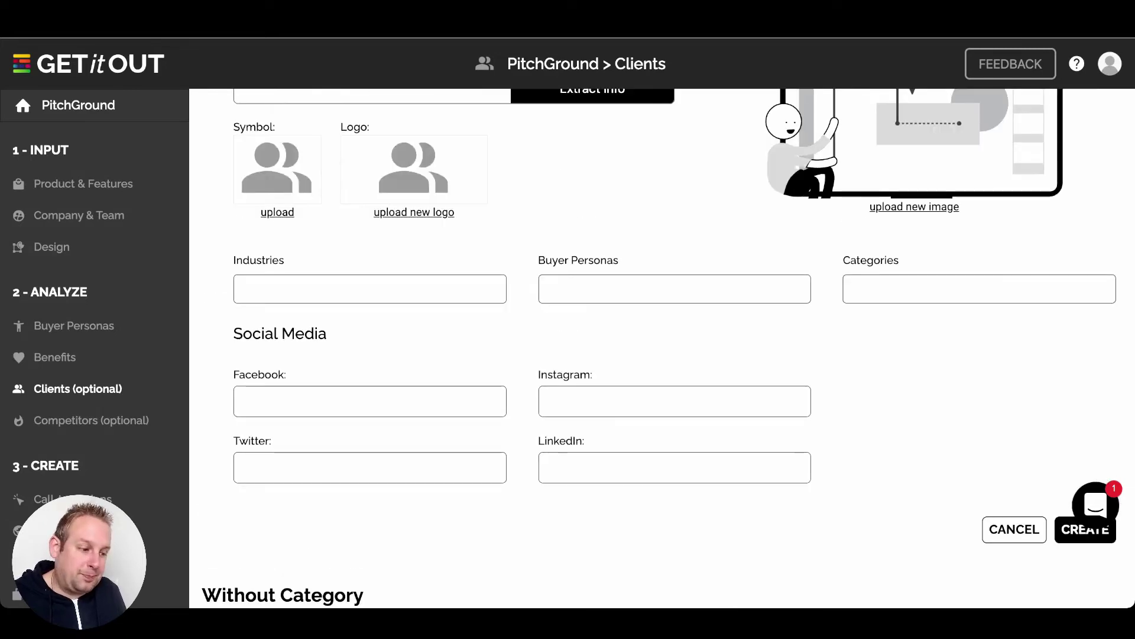
{"action": "scroll", "coordinate": [663, 349], "scroll_direction": "up", "scroll_amount": 2}
{"action": "scroll", "coordinate": [662, 349], "scroll_direction": "down", "scroll_amount": 4}
{"action": "left_click", "coordinate": [1012, 390]}
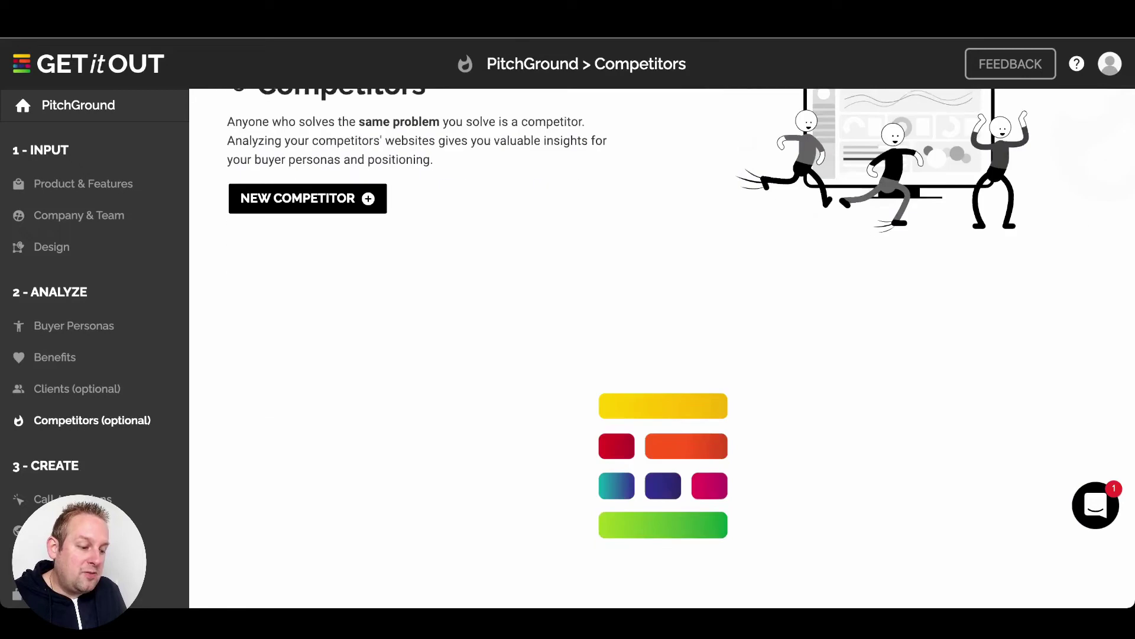
Step: Examine the Appsumo competitor's editable details, additional links, notes, pains, goals, features, benefits and differentiators
{"action": "scroll", "coordinate": [663, 349], "scroll_direction": "down", "scroll_amount": 1}
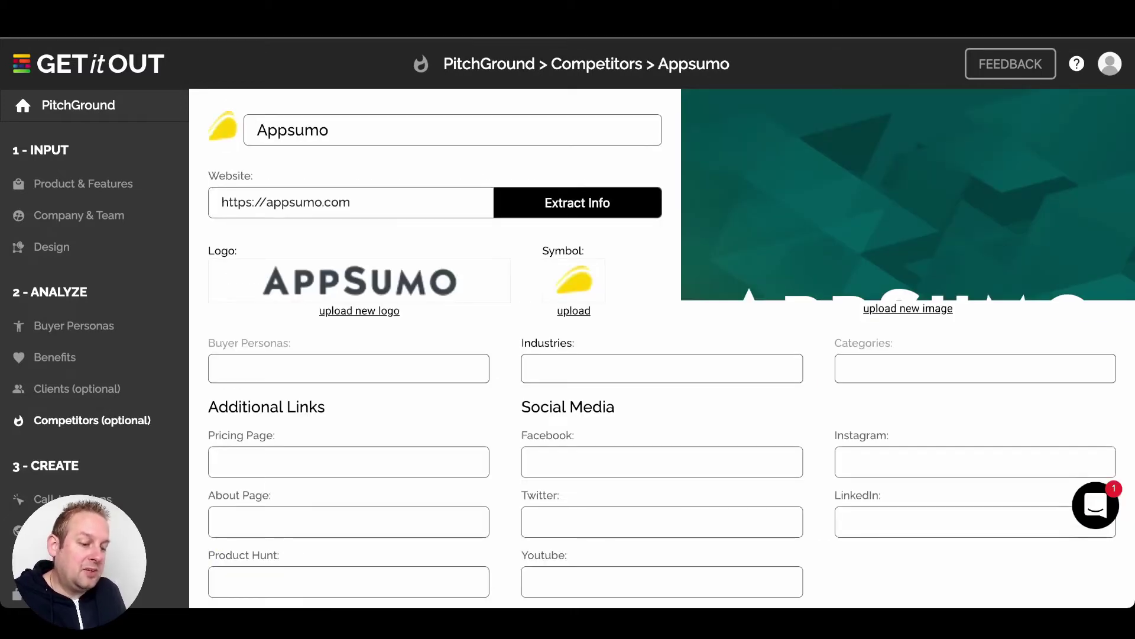
{"action": "left_click", "coordinate": [223, 462]}
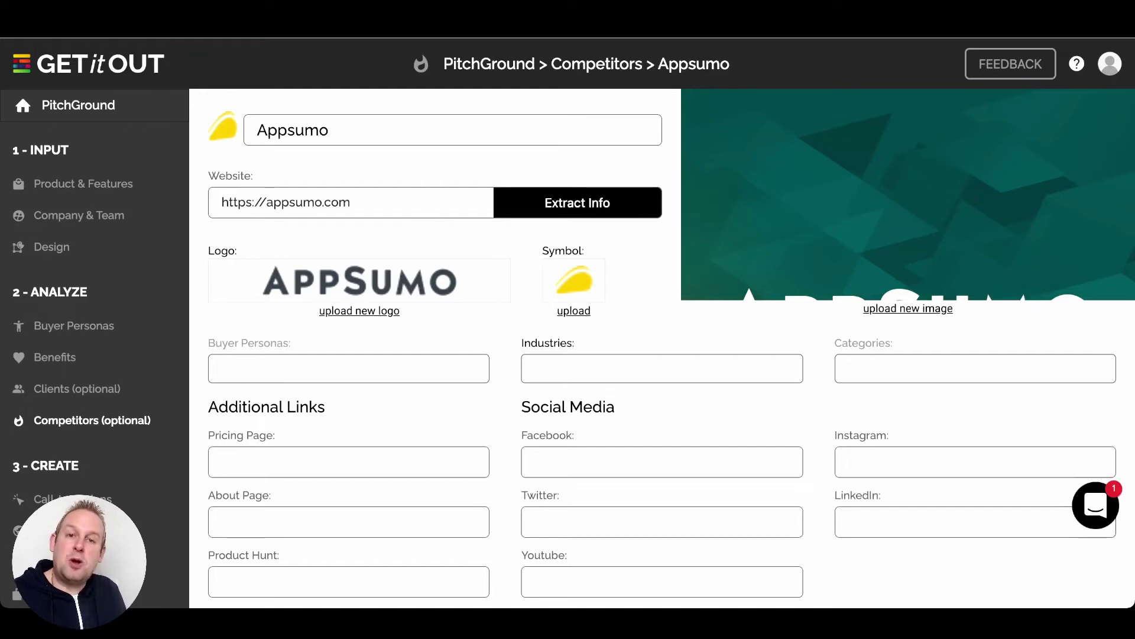
{"action": "scroll", "coordinate": [671, 347], "scroll_direction": "down", "scroll_amount": 3}
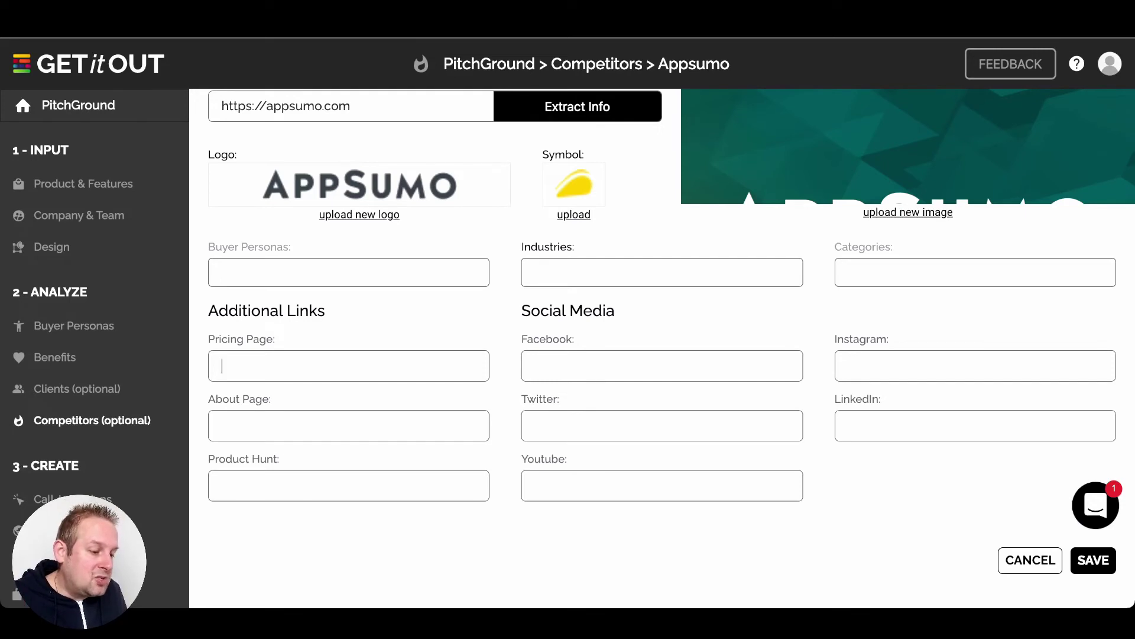
{"action": "scroll", "coordinate": [663, 349], "scroll_direction": "down", "scroll_amount": 4}
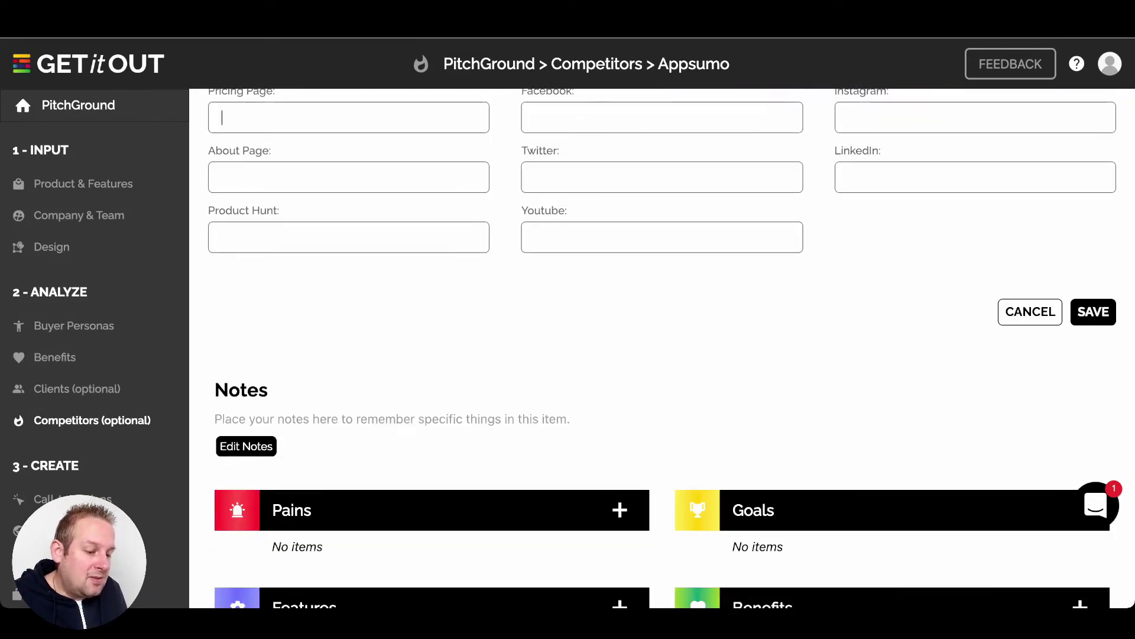
{"action": "scroll", "coordinate": [663, 349], "scroll_direction": "down", "scroll_amount": 3}
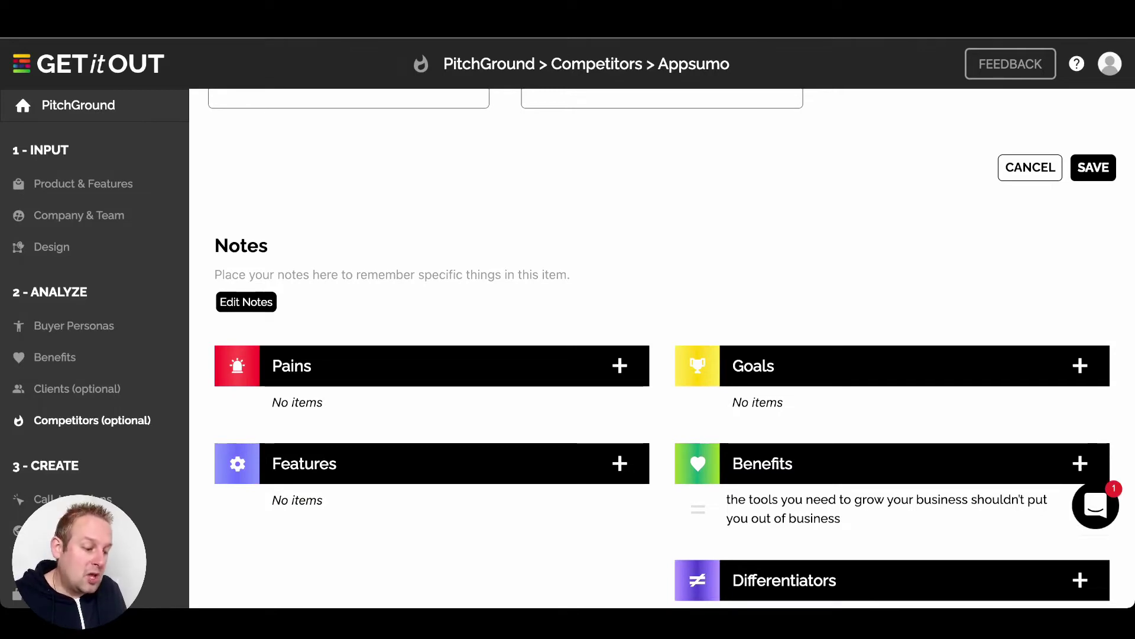
{"action": "scroll", "coordinate": [887, 509], "scroll_direction": "down", "scroll_amount": 1}
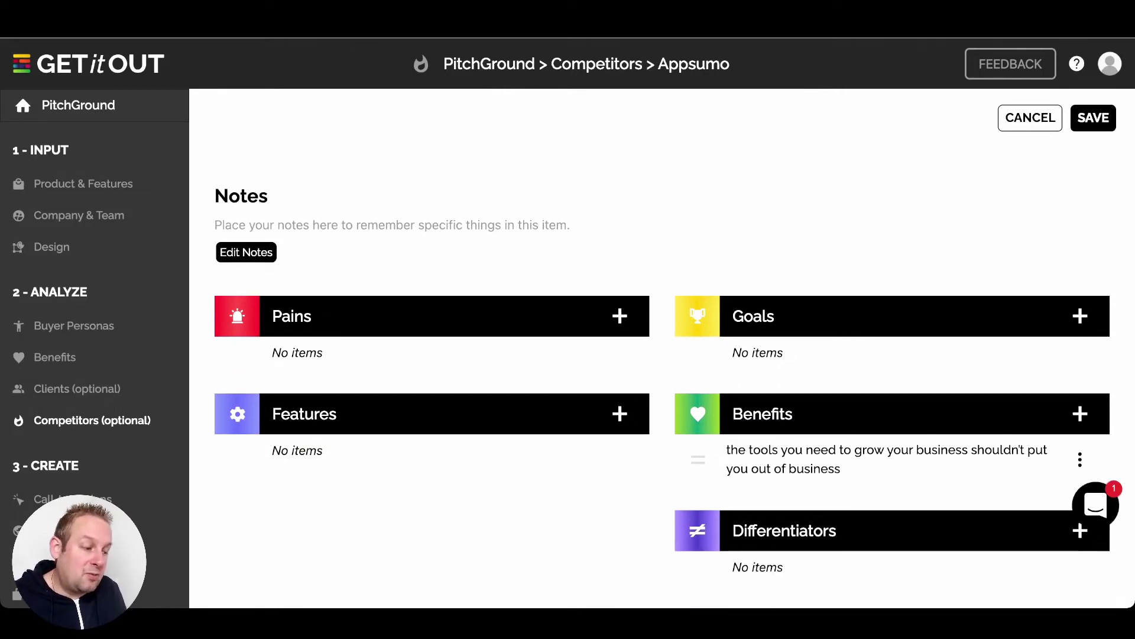
{"action": "scroll", "coordinate": [662, 349], "scroll_direction": "up", "scroll_amount": 10}
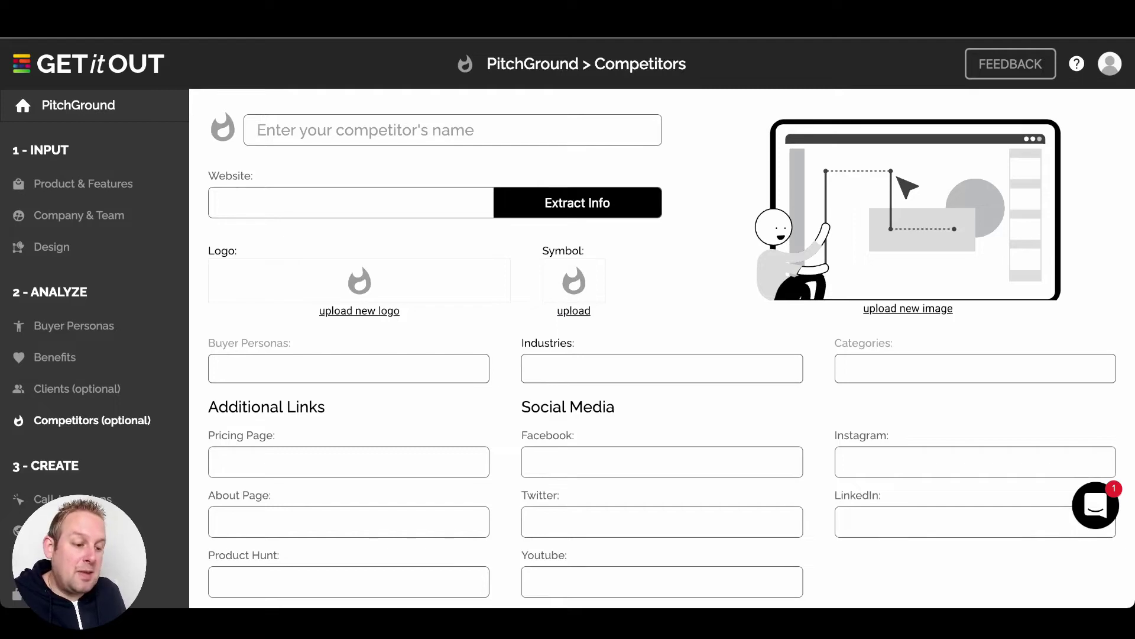
Step: Review the blank new competitor form, including its website extraction, additional links and social media fields
{"action": "left_click", "coordinate": [223, 203]}
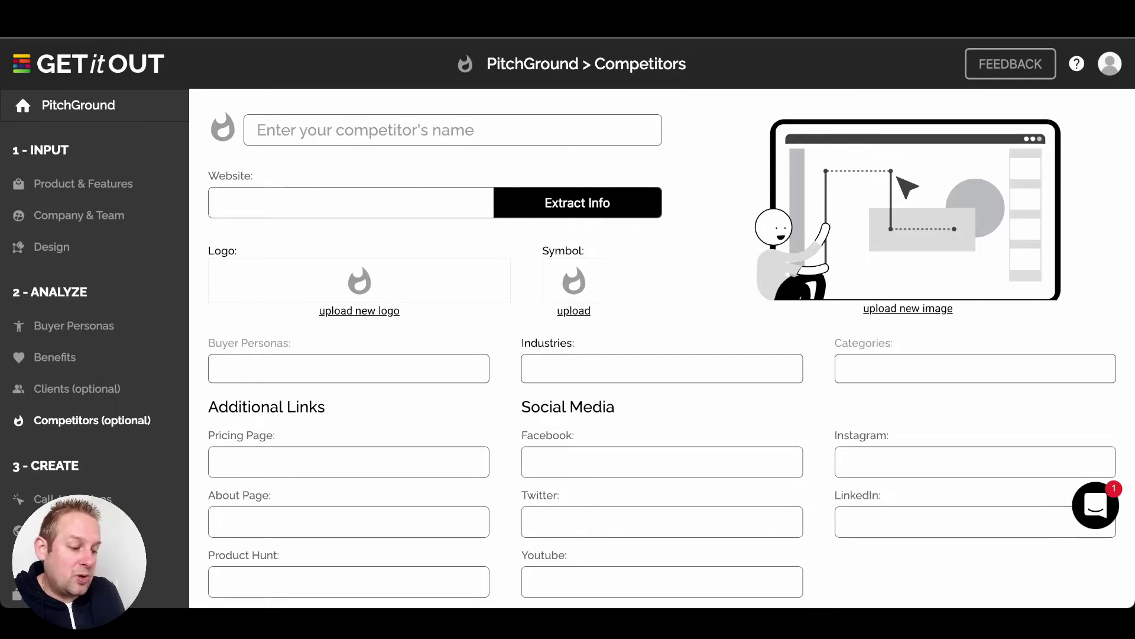
{"action": "scroll", "coordinate": [662, 348], "scroll_direction": "down", "scroll_amount": 2}
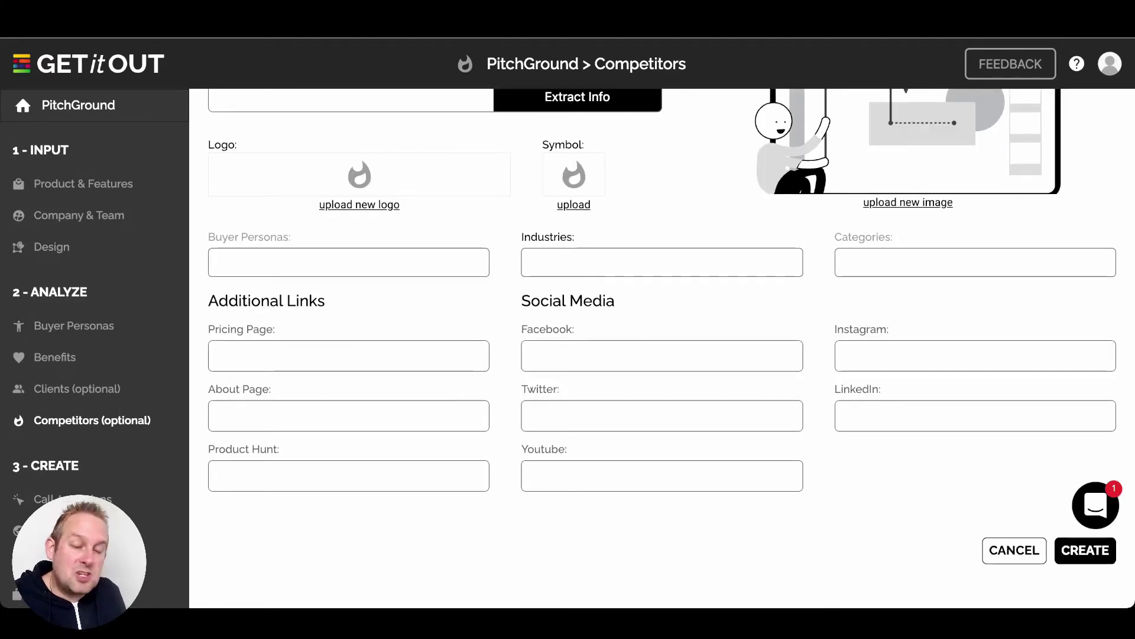
{"action": "scroll", "coordinate": [662, 349], "scroll_direction": "up", "scroll_amount": 2}
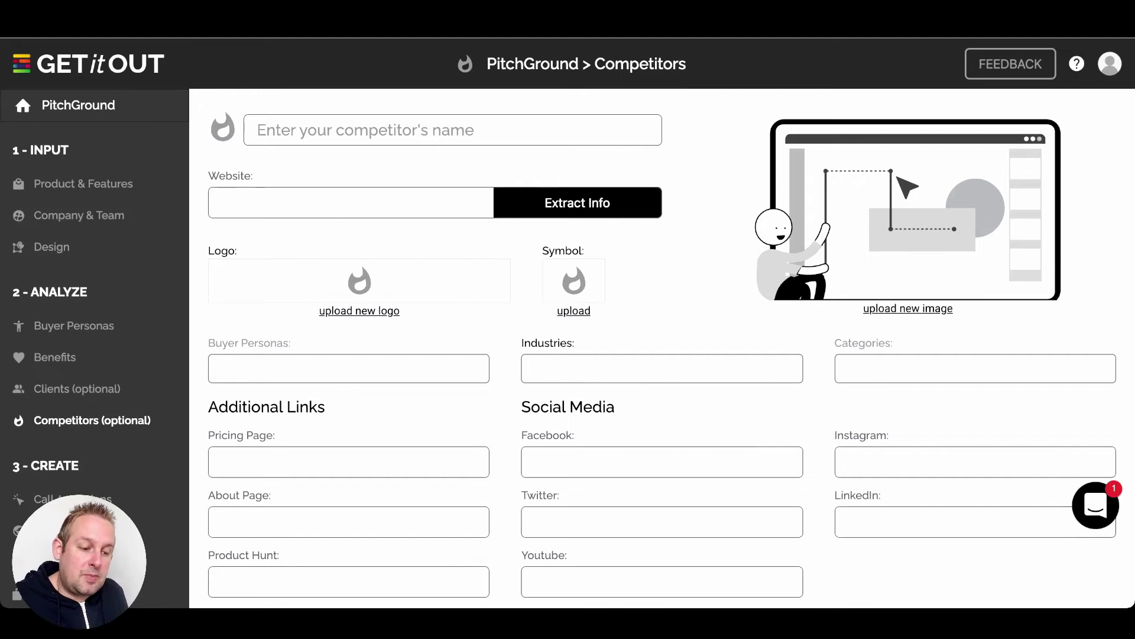
{"action": "scroll", "coordinate": [662, 349], "scroll_direction": "down", "scroll_amount": 2}
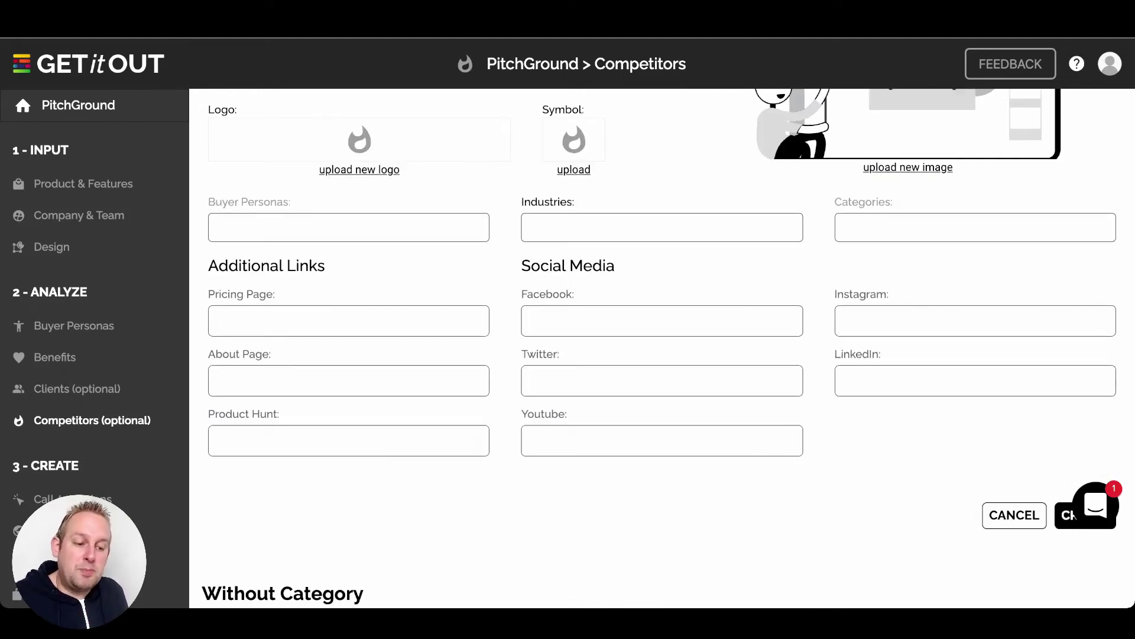
Step: Open the Create overview and go from its Call-to-Actions card to the call-to-actions page
{"action": "scroll", "coordinate": [82, 301], "scroll_direction": "down", "scroll_amount": 1}
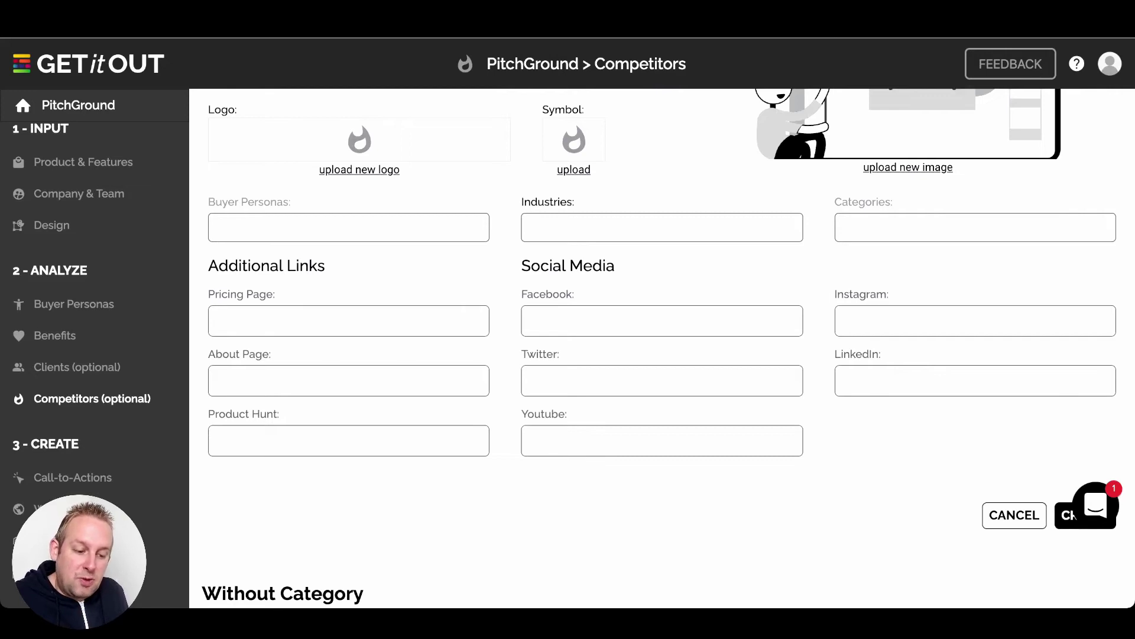
{"action": "left_click", "coordinate": [46, 444]}
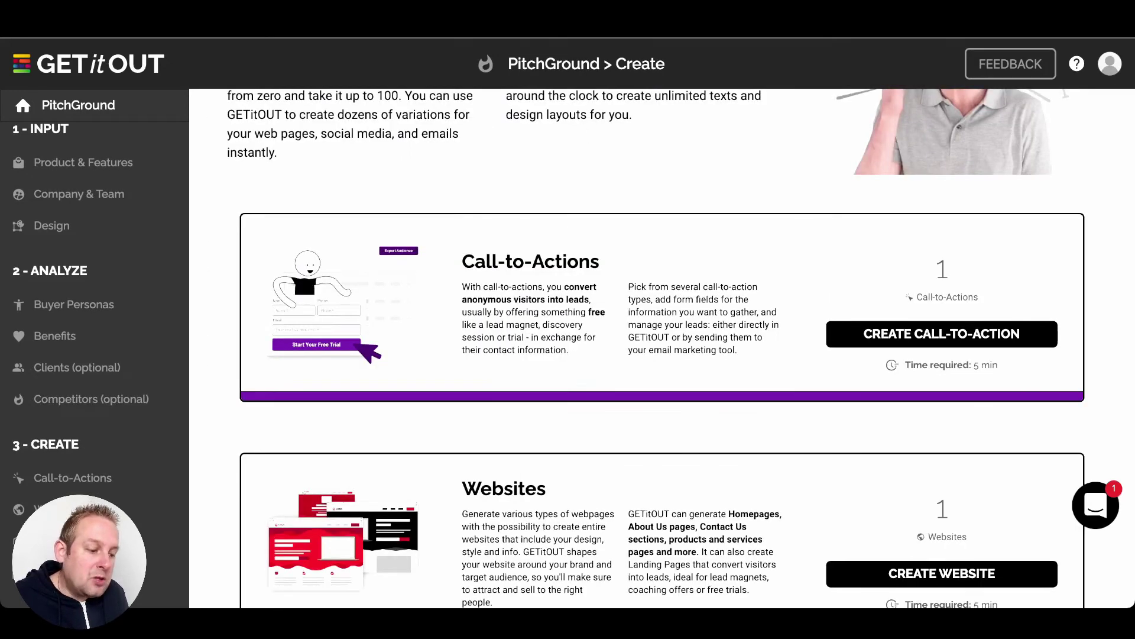
{"action": "scroll", "coordinate": [656, 348], "scroll_direction": "down", "scroll_amount": 2}
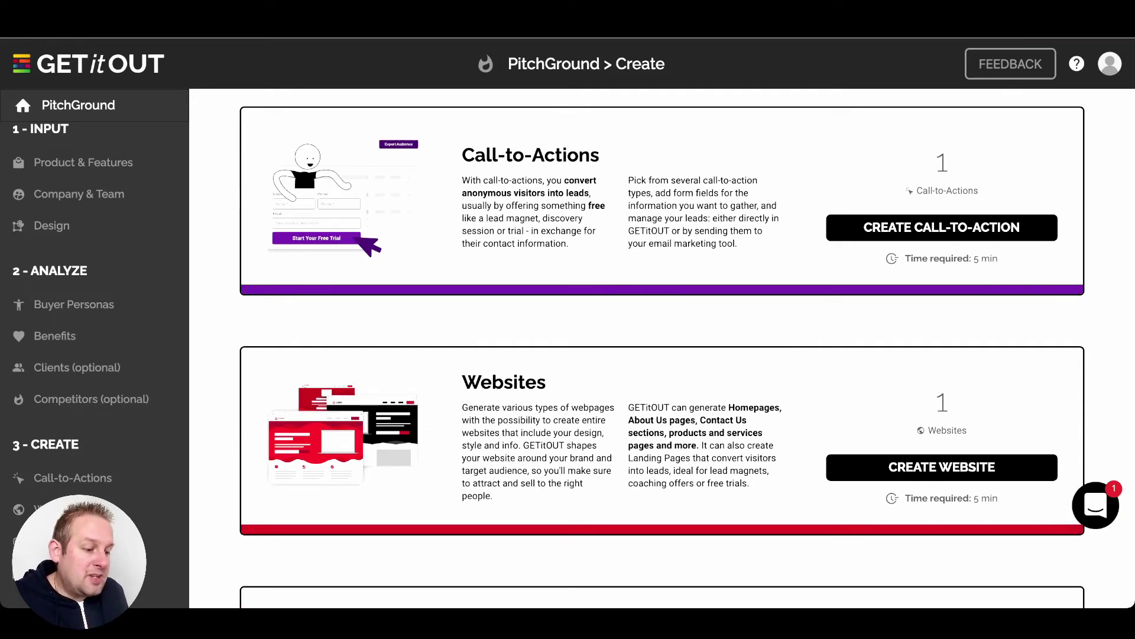
{"action": "left_click", "coordinate": [941, 227]}
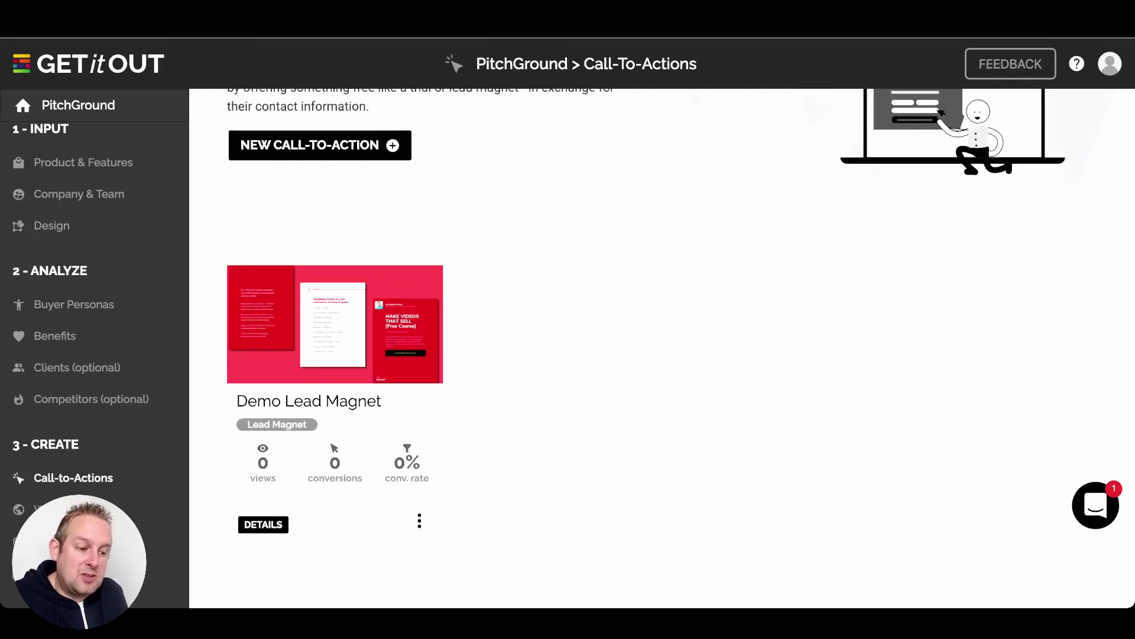
Step: Start a new Lead Magnet call-to-action and review the available form fields in its Interaction stage
{"action": "left_click", "coordinate": [320, 145]}
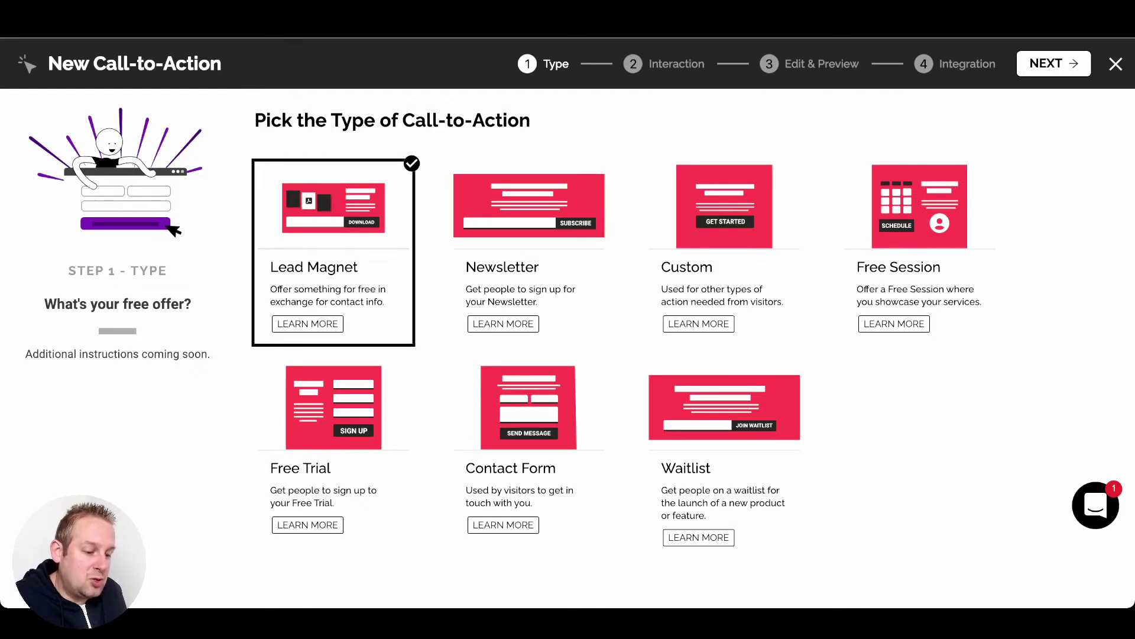
{"action": "left_click", "coordinate": [1054, 64]}
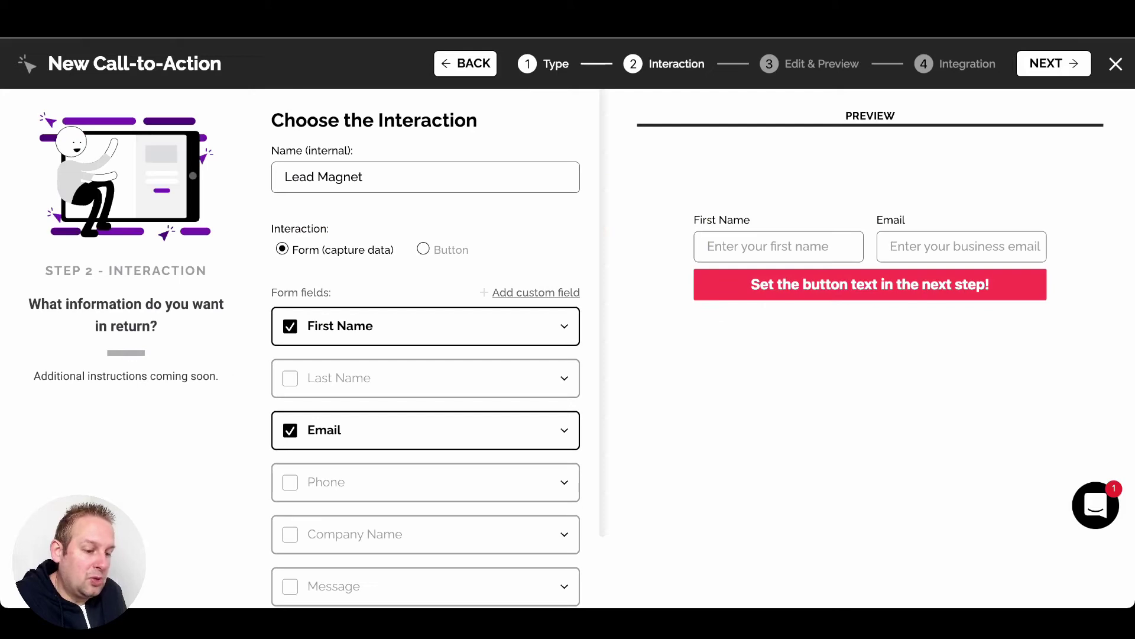
{"action": "scroll", "coordinate": [426, 349], "scroll_direction": "down", "scroll_amount": 1}
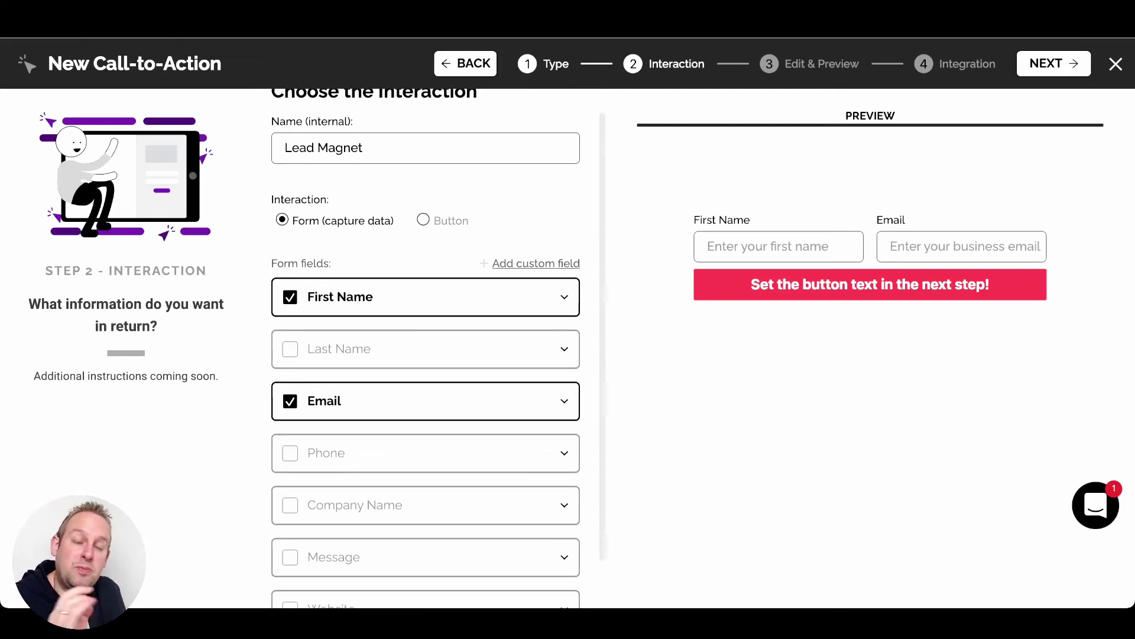
{"action": "scroll", "coordinate": [425, 349], "scroll_direction": "down", "scroll_amount": 1}
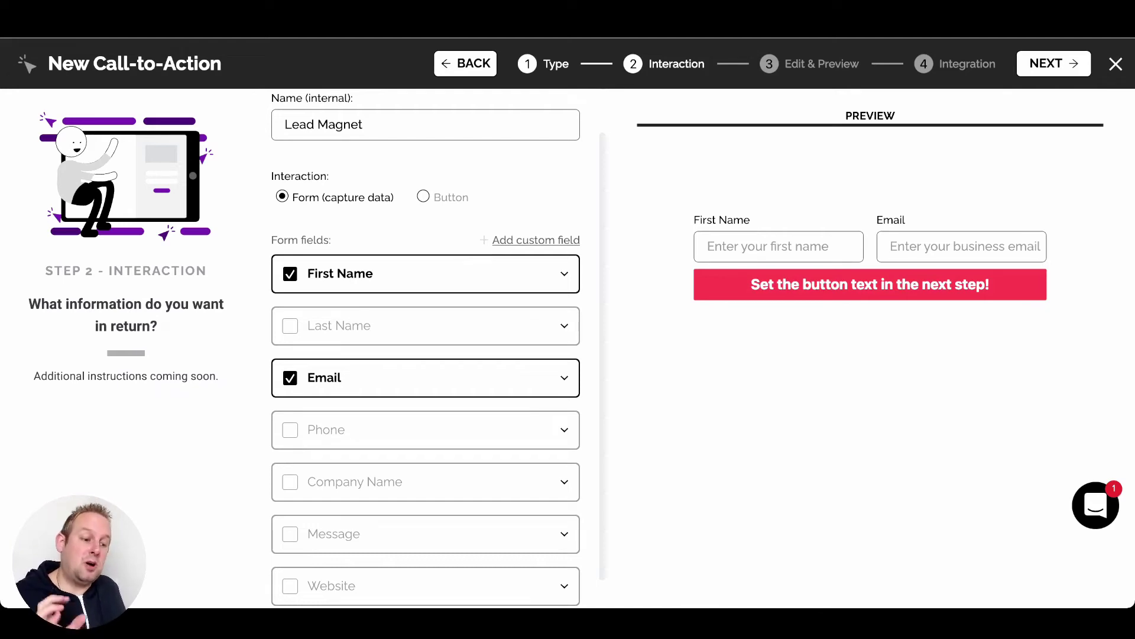
{"action": "scroll", "coordinate": [426, 349], "scroll_direction": "down", "scroll_amount": 1}
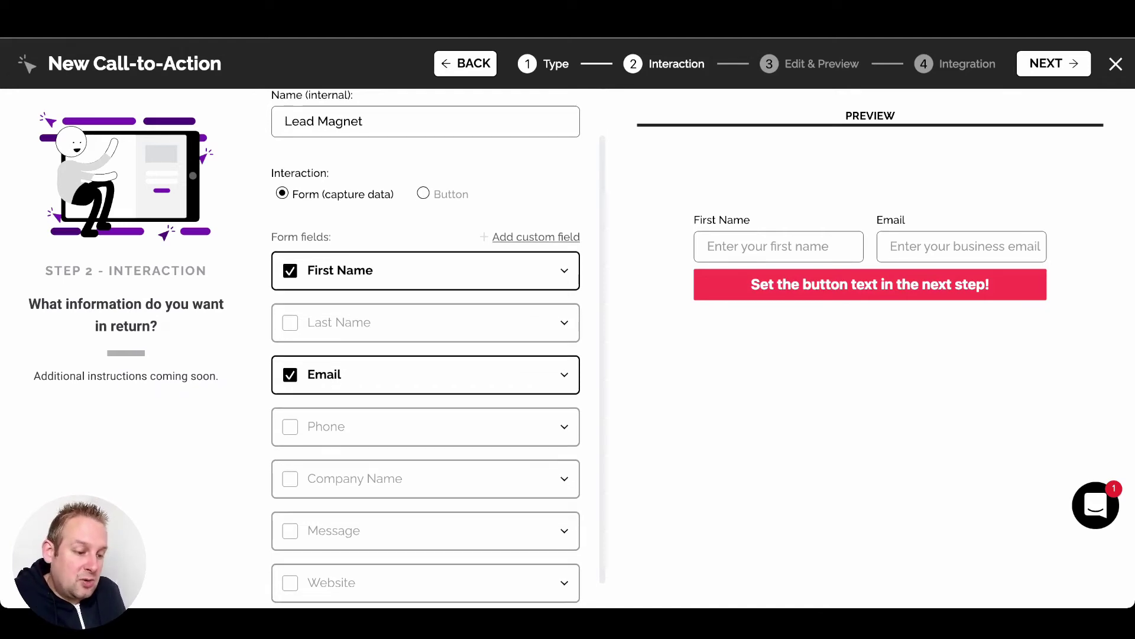
Step: Add the Last Name, Company Name, Website and Data Protection (GDPR) fields to the lead magnet form
{"action": "left_click", "coordinate": [290, 322]}
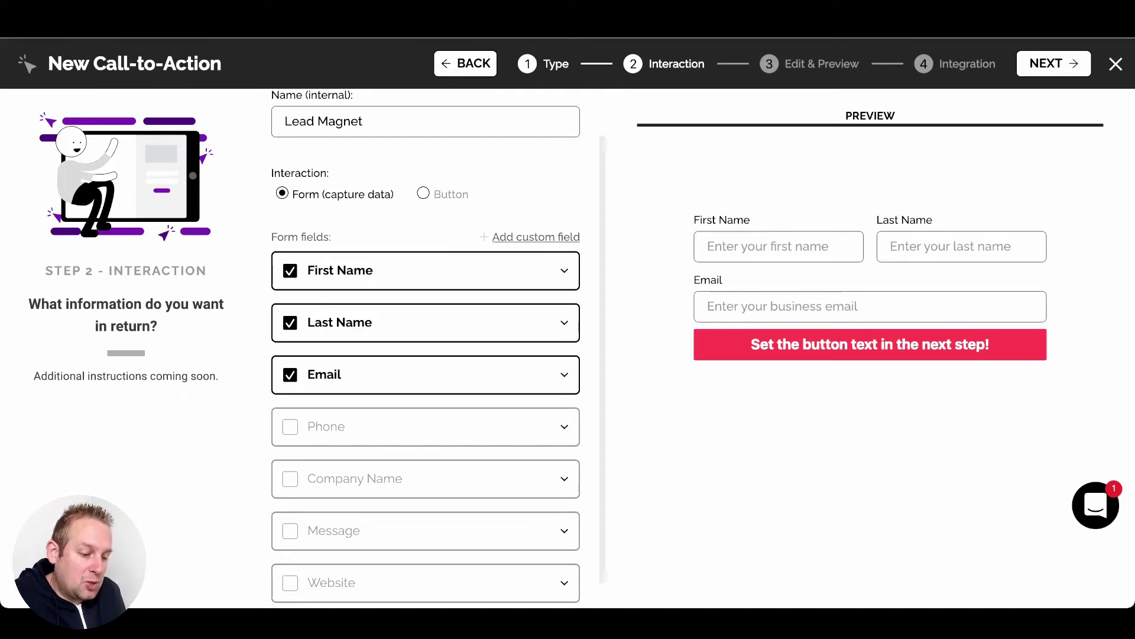
{"action": "left_click", "coordinate": [289, 479]}
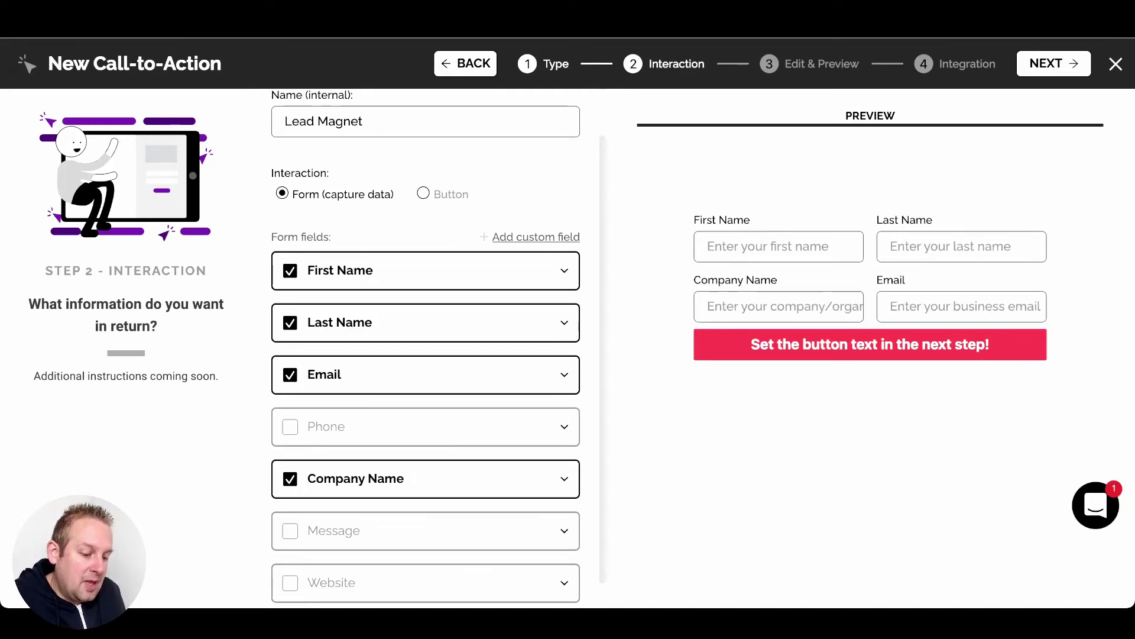
{"action": "scroll", "coordinate": [426, 355], "scroll_direction": "down", "scroll_amount": 1}
{"action": "left_click", "coordinate": [289, 526]}
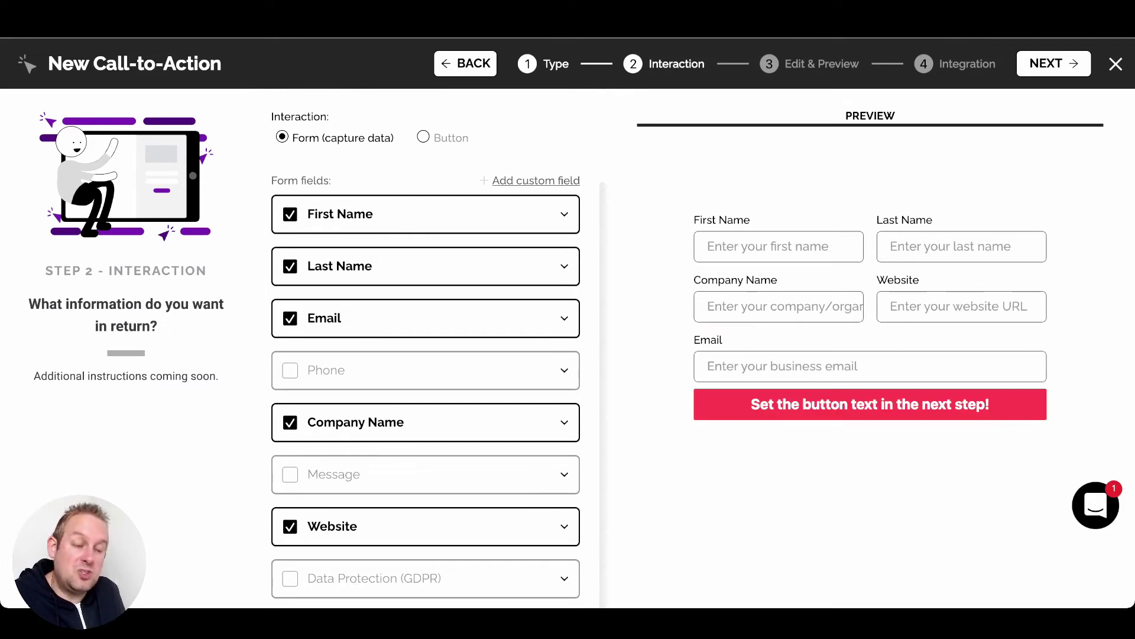
{"action": "left_click", "coordinate": [290, 577]}
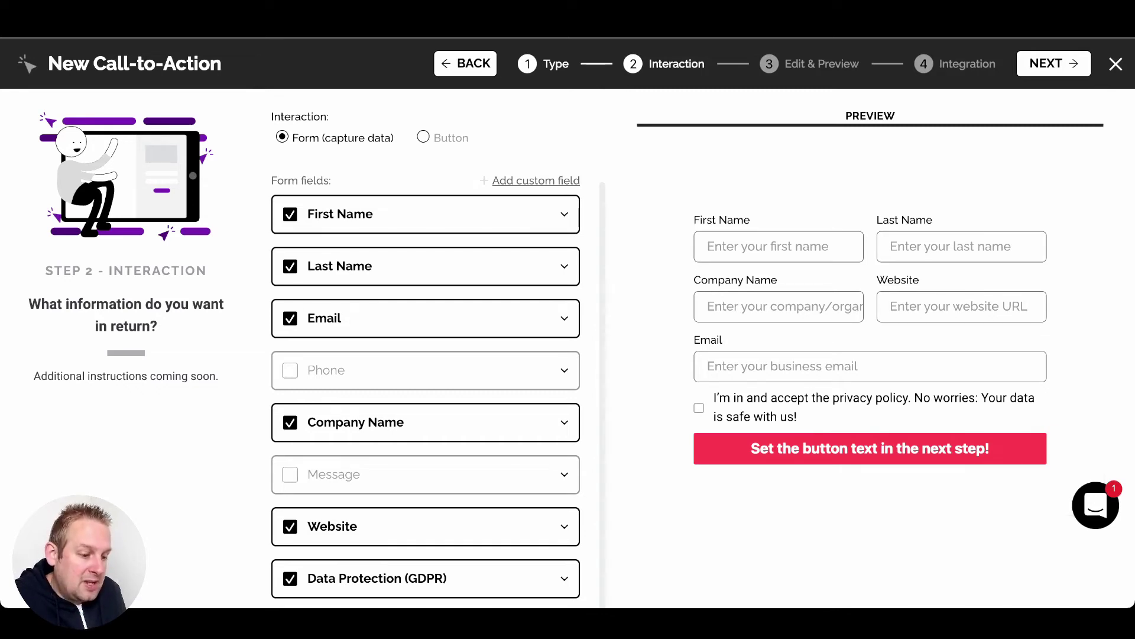
Step: Continue to Edit & Preview and review the lead magnet's headline, description, button text, image and file upload options
{"action": "left_click", "coordinate": [1053, 64]}
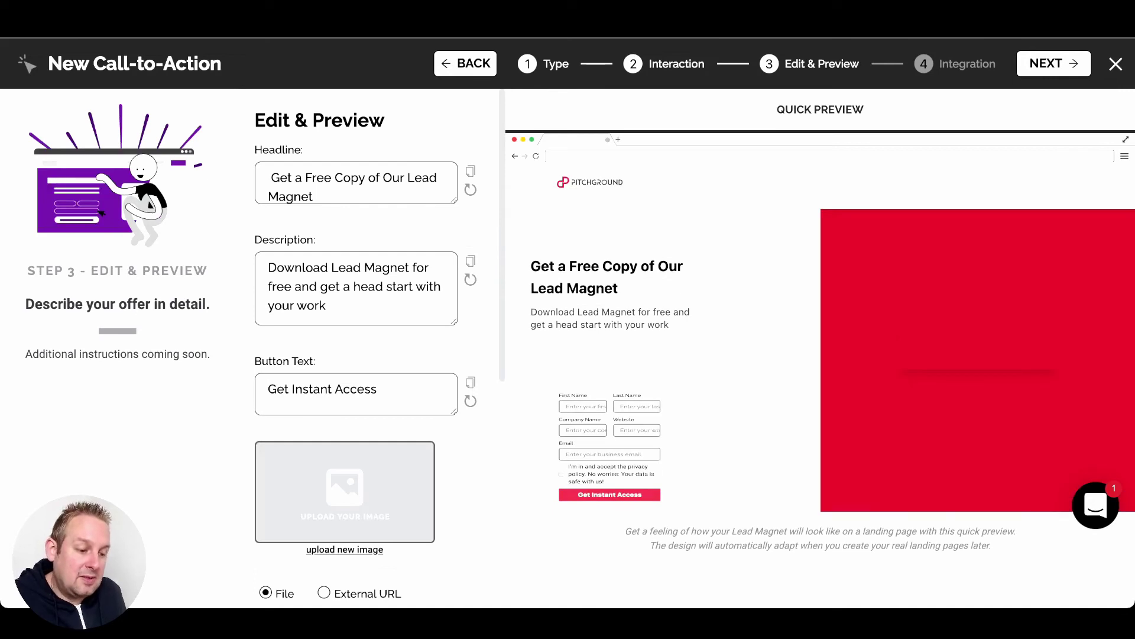
{"action": "triple_click", "coordinate": [434, 310]}
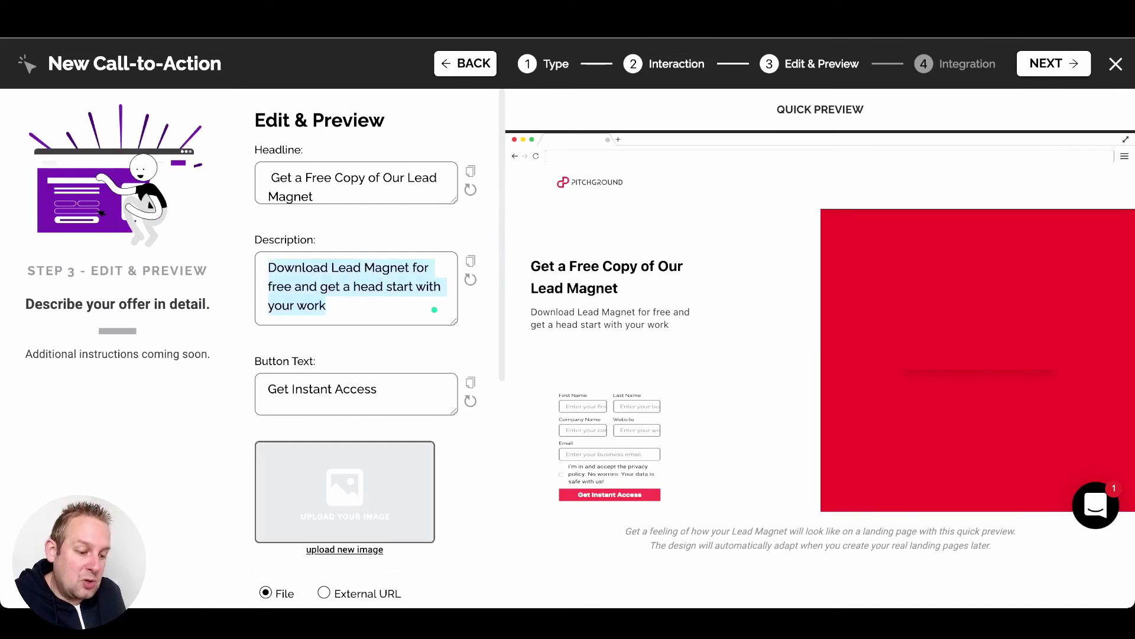
{"action": "triple_click", "coordinate": [427, 392]}
{"action": "scroll", "coordinate": [427, 393], "scroll_direction": "down", "scroll_amount": 3}
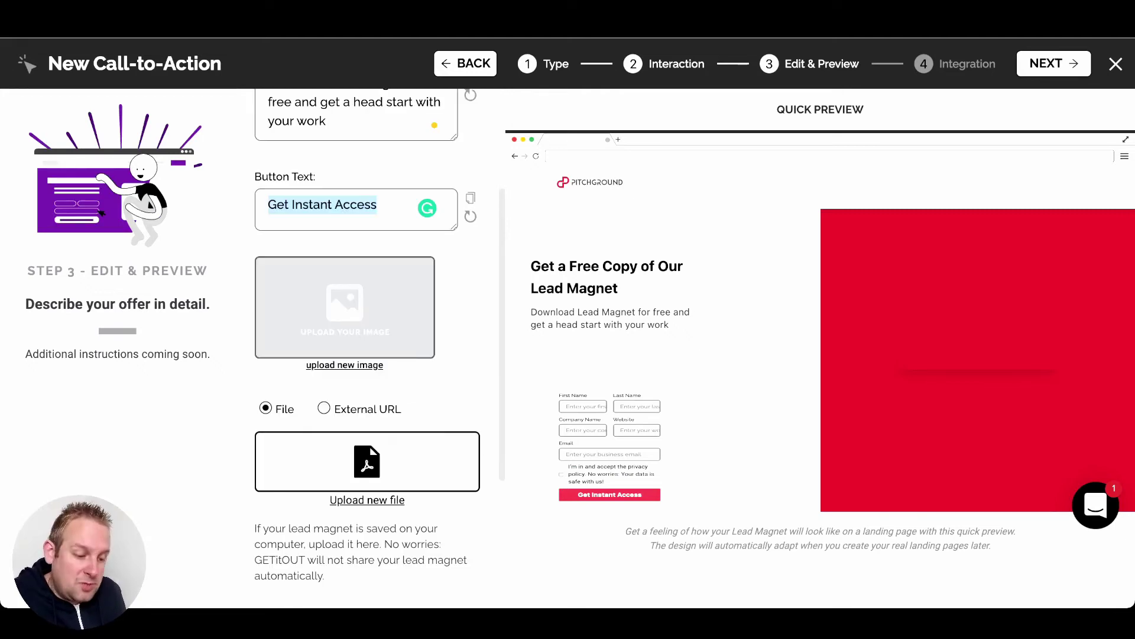
{"action": "scroll", "coordinate": [367, 349], "scroll_direction": "down", "scroll_amount": 3}
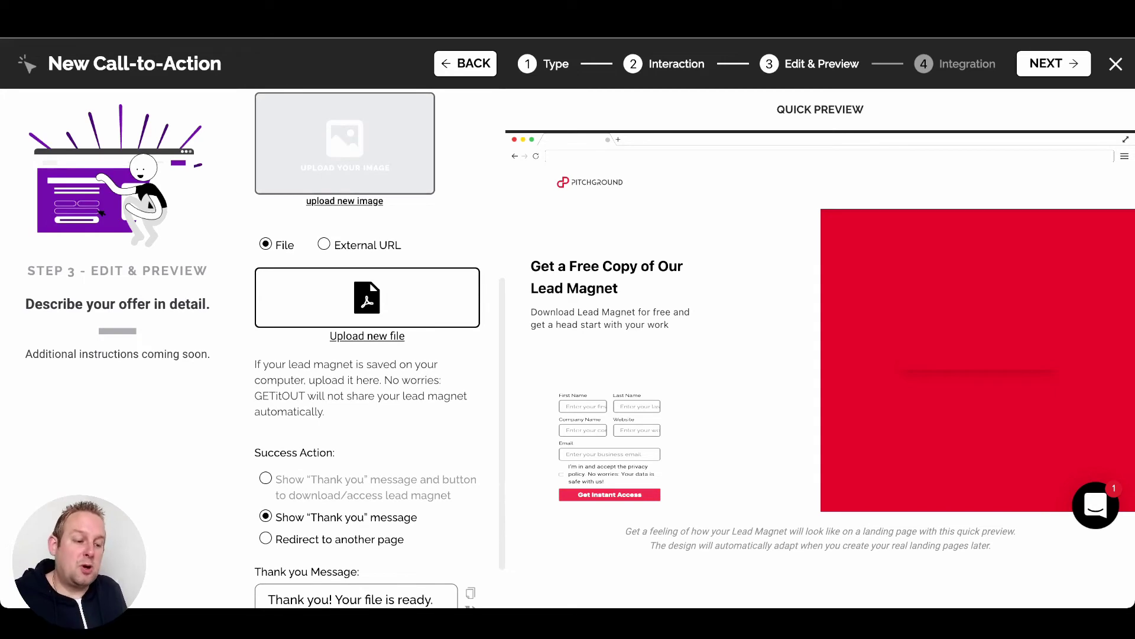
Step: Switch the lead magnet source to External URL and set the success action to Redirect to another page
{"action": "left_click", "coordinate": [324, 244]}
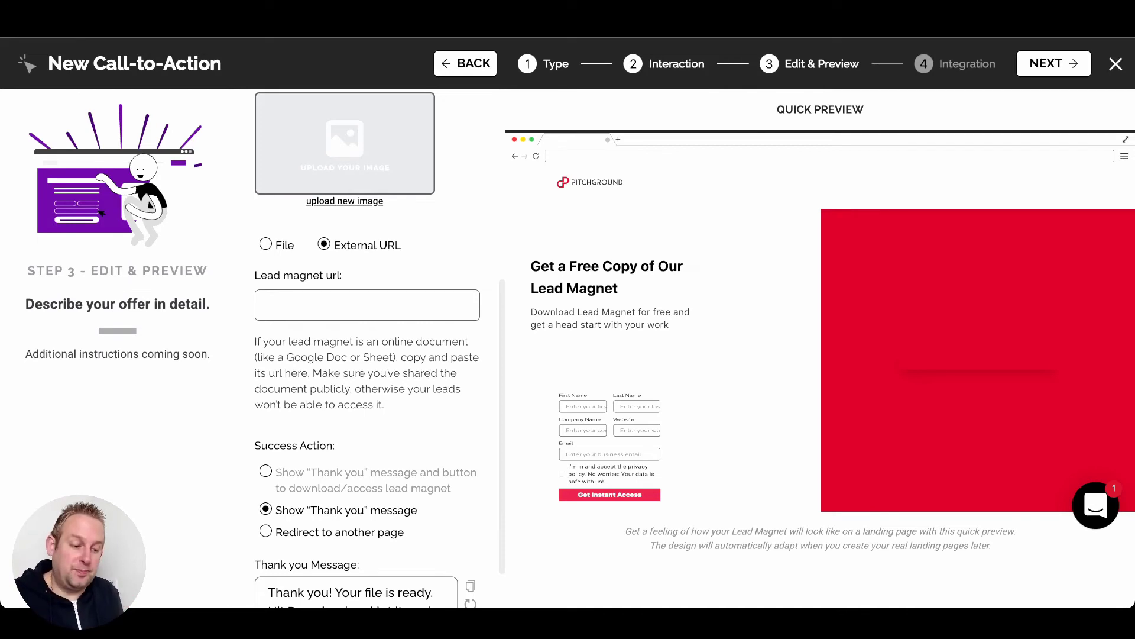
{"action": "scroll", "coordinate": [366, 349], "scroll_direction": "down", "scroll_amount": 2}
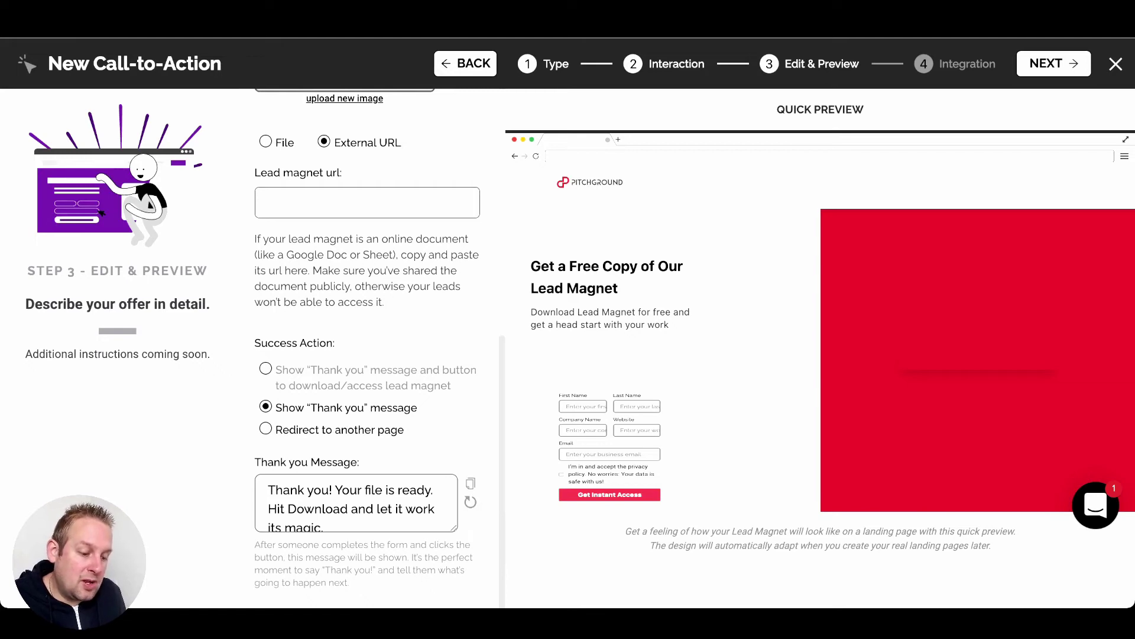
{"action": "left_click", "coordinate": [266, 428]}
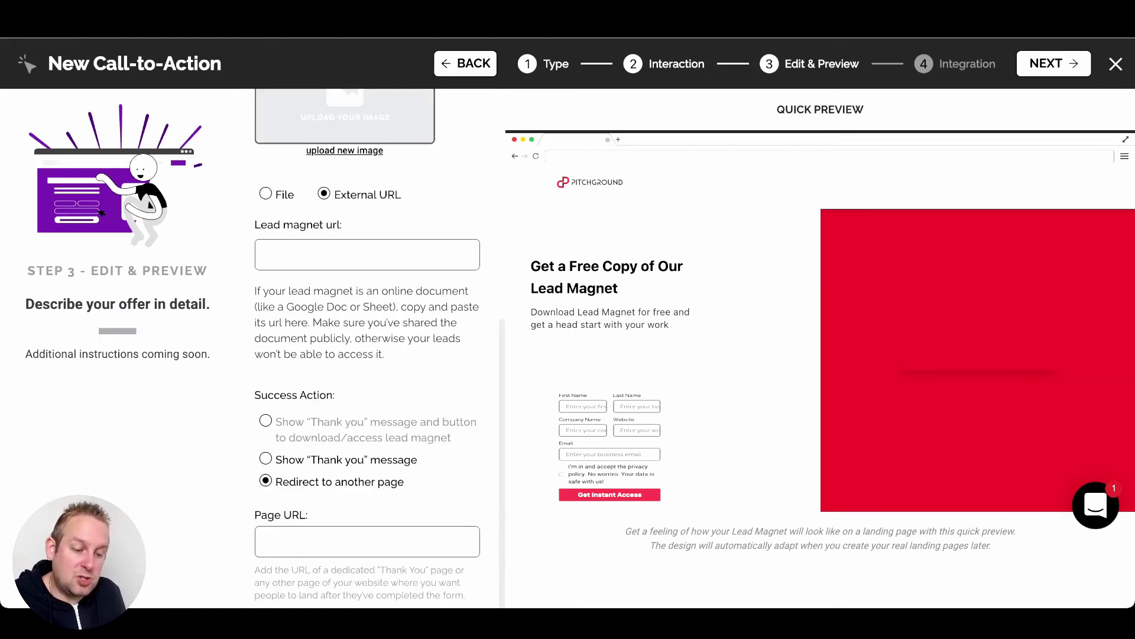
{"action": "left_click", "coordinate": [265, 458]}
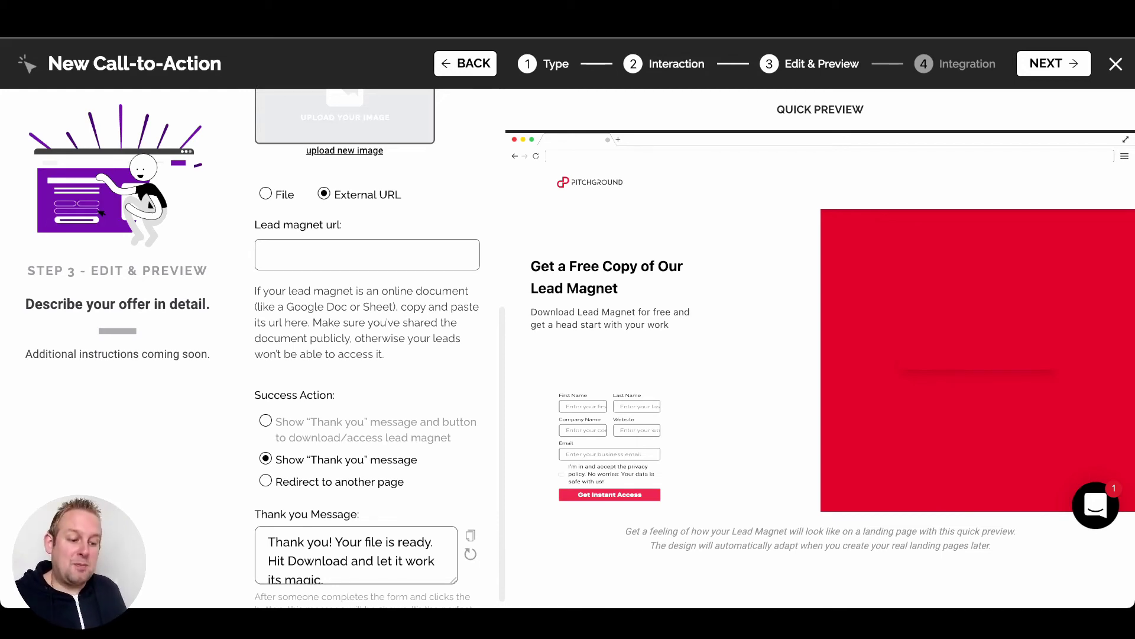
{"action": "left_click", "coordinate": [265, 481]}
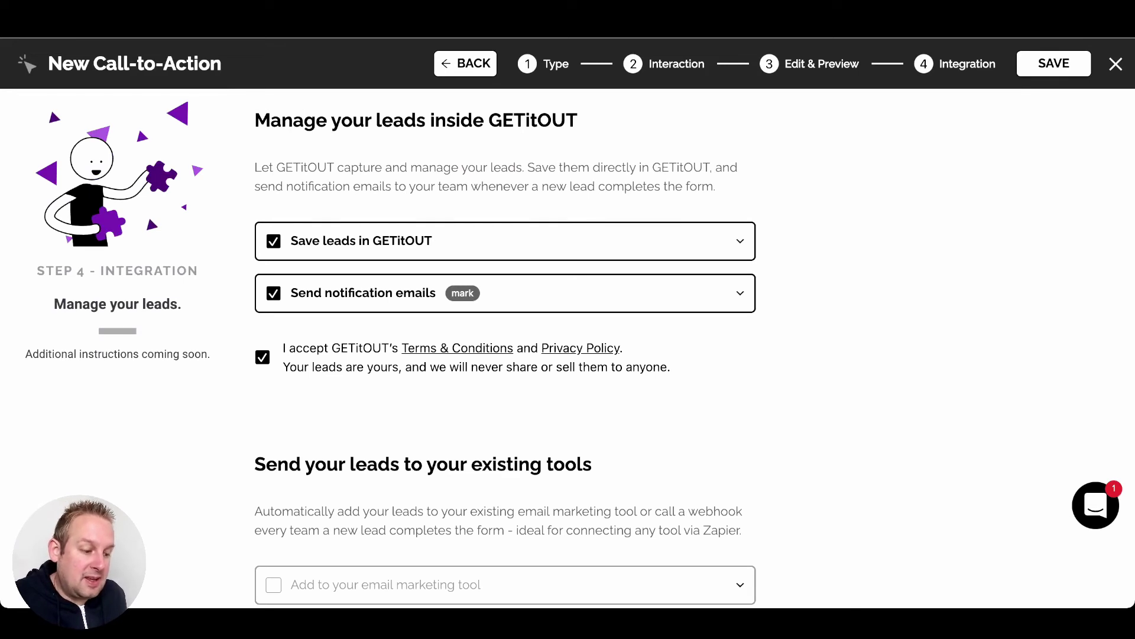
Step: Examine the Integration options for saving leads, notification emails, terms acceptance and existing tools, and leave the call-to-action wizard
{"action": "left_click", "coordinate": [740, 242]}
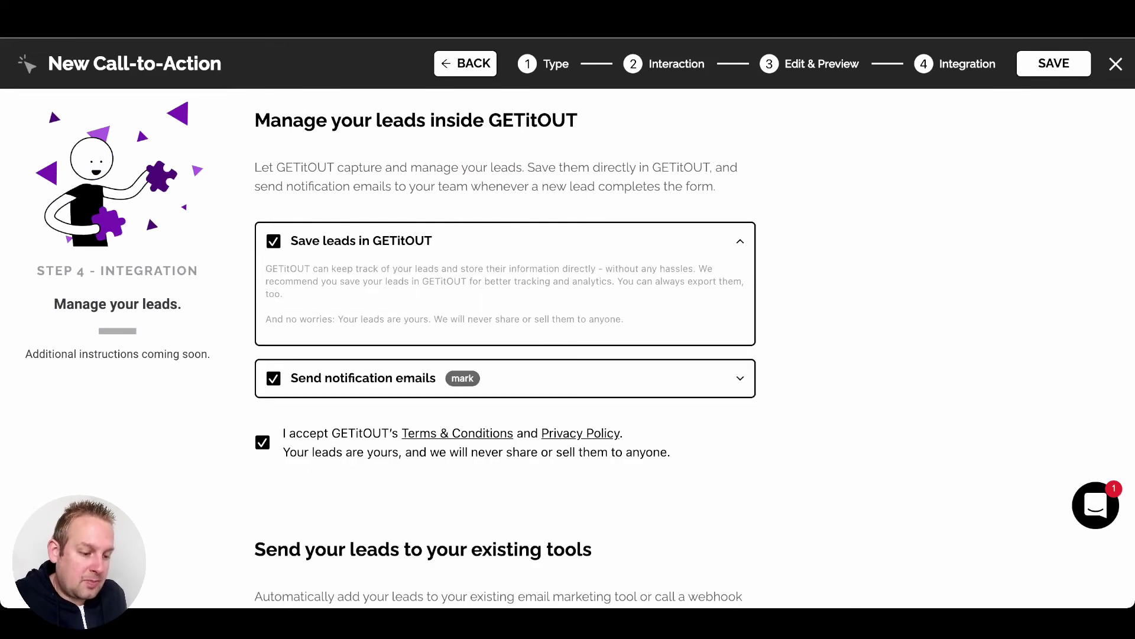
{"action": "left_click", "coordinate": [741, 378]}
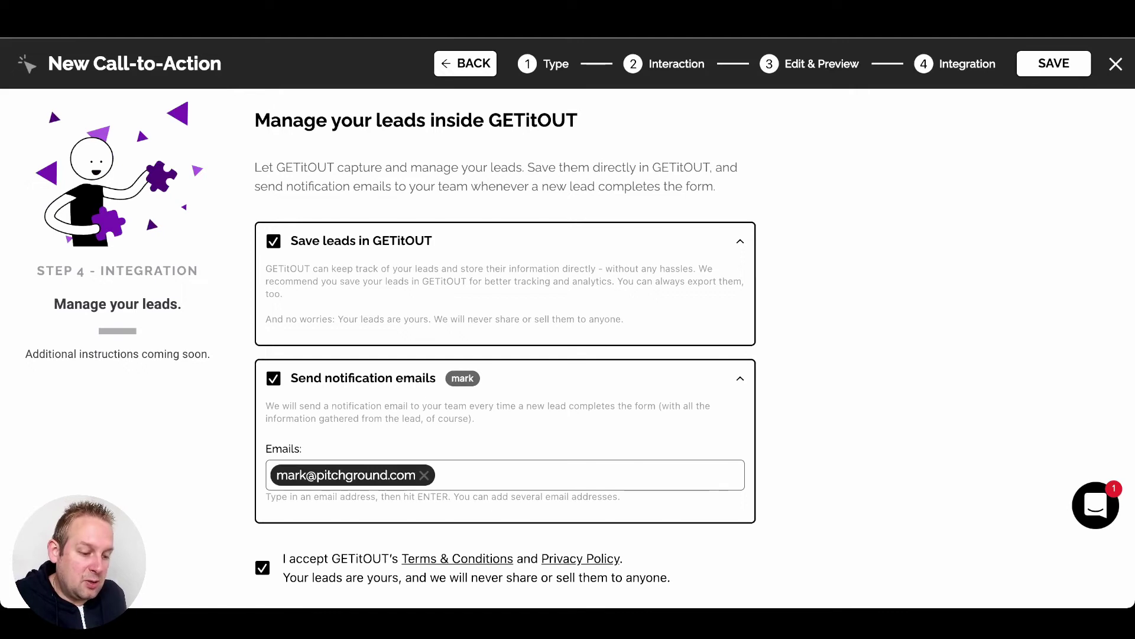
{"action": "left_click", "coordinate": [741, 377]}
{"action": "scroll", "coordinate": [505, 355], "scroll_direction": "down", "scroll_amount": 2}
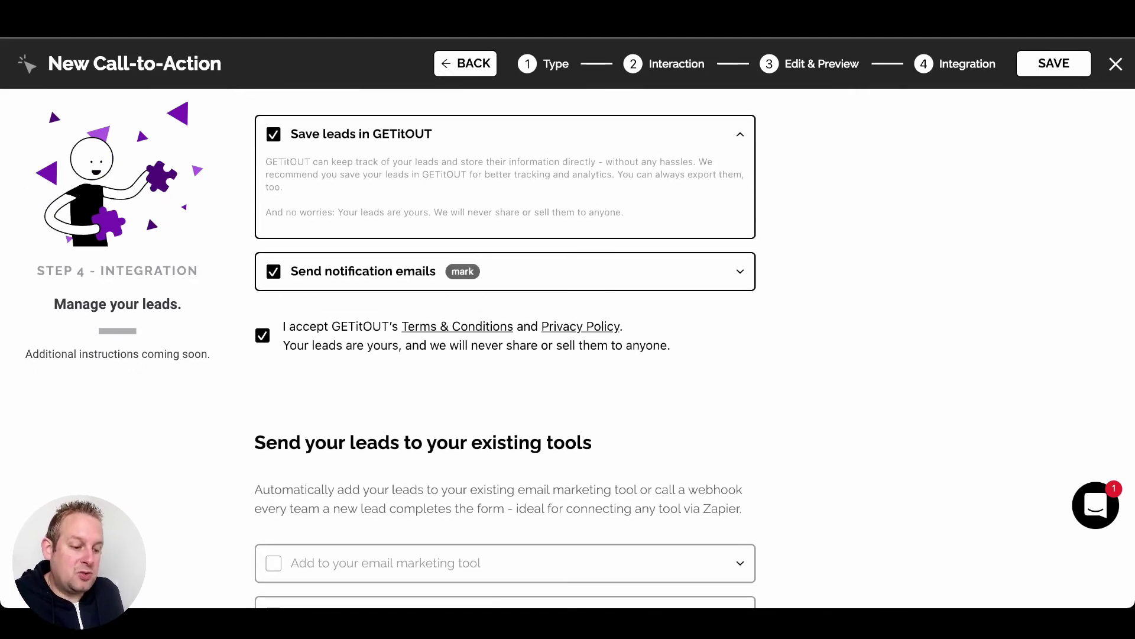
{"action": "left_click", "coordinate": [262, 335]}
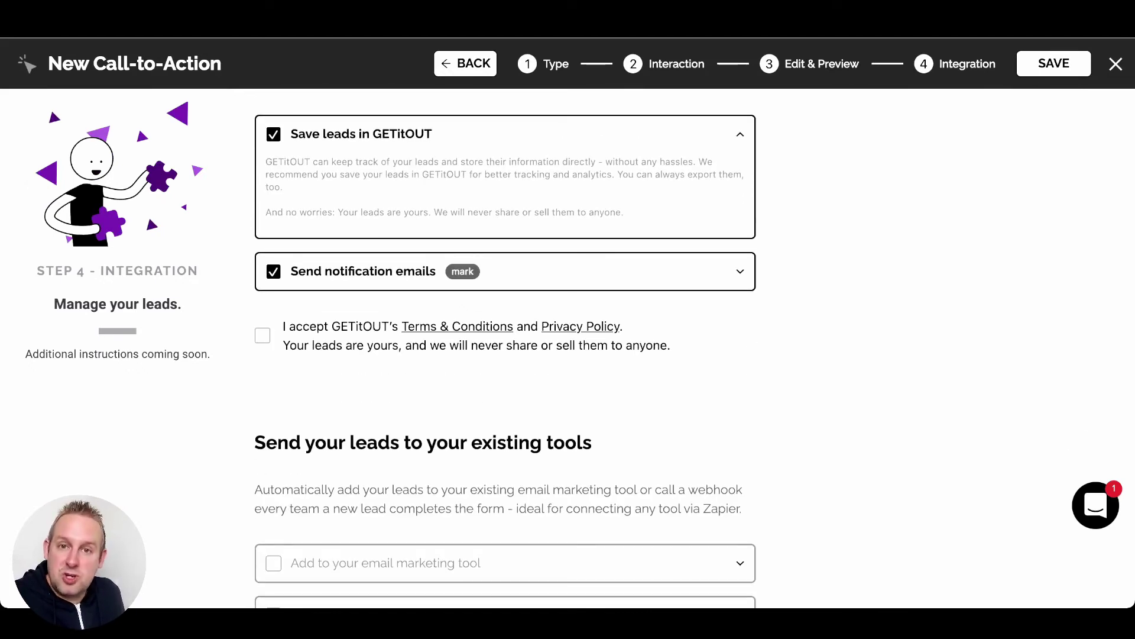
{"action": "left_click", "coordinate": [262, 335]}
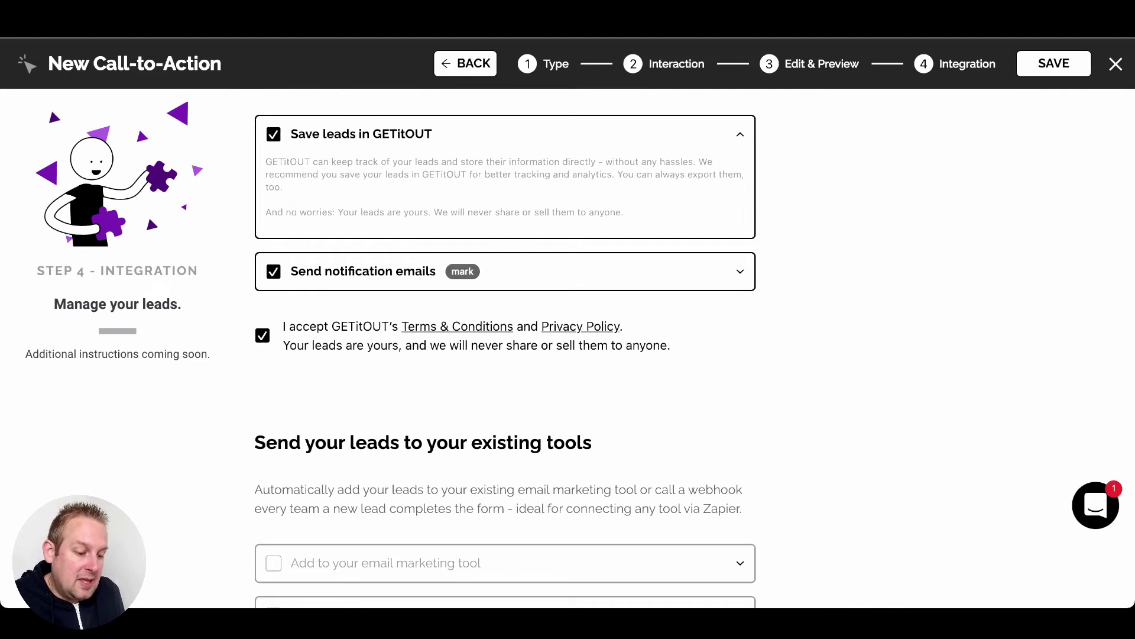
{"action": "scroll", "coordinate": [505, 349], "scroll_direction": "down", "scroll_amount": 1}
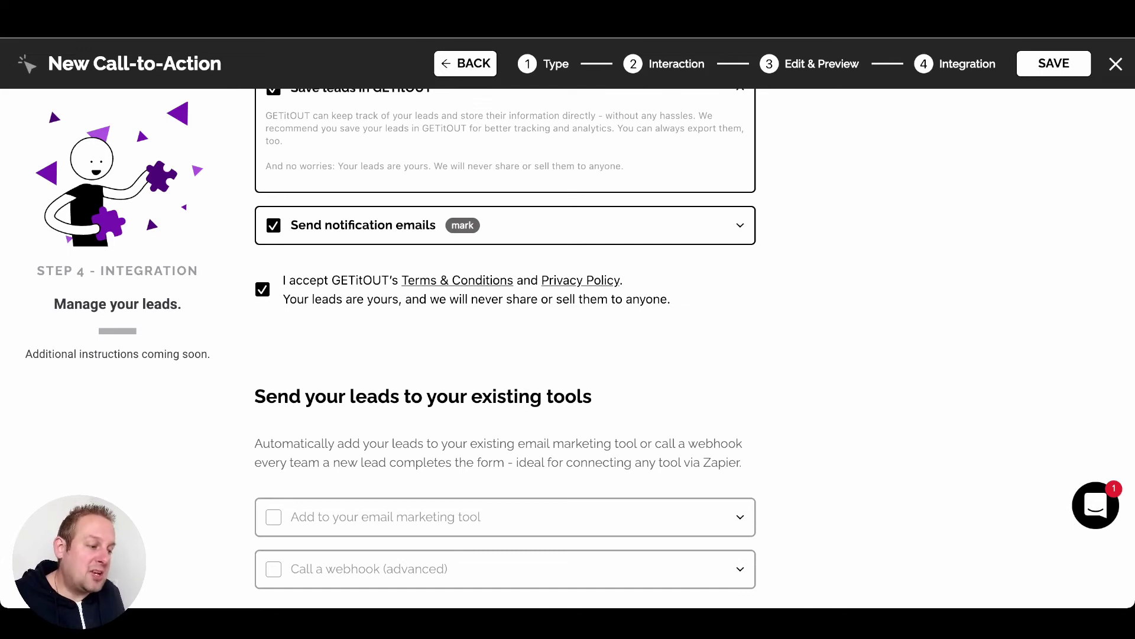
{"action": "key", "text": "Escape"}
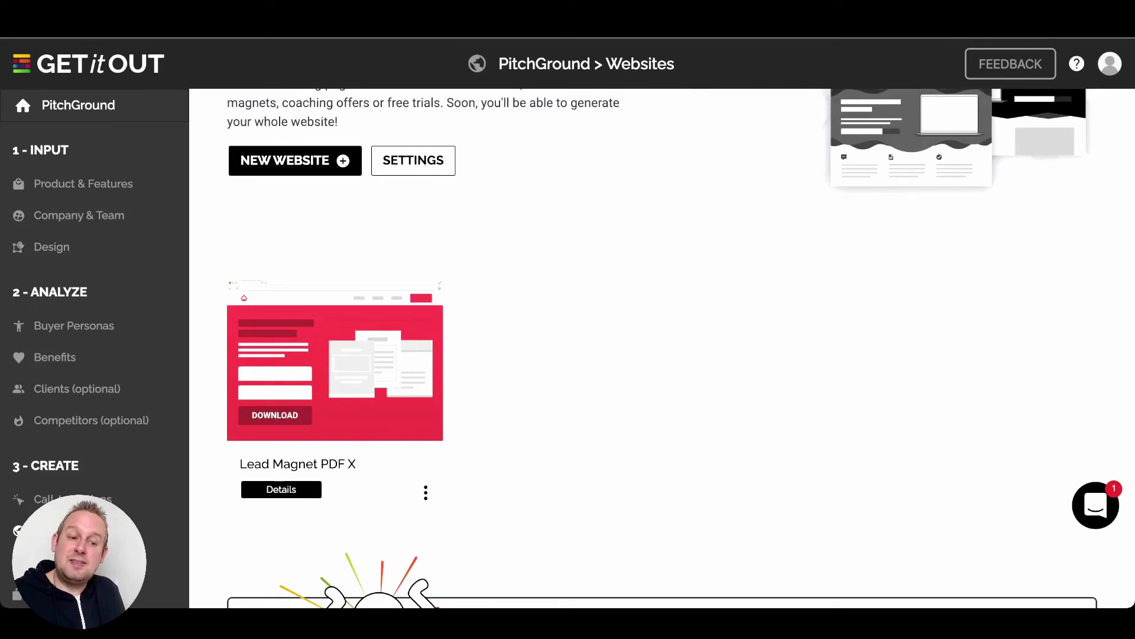
Step: Examine the Lead Magnet PDF landing page's hero form and its What You'll Find In This section
{"action": "scroll", "coordinate": [662, 349], "scroll_direction": "down", "scroll_amount": 1}
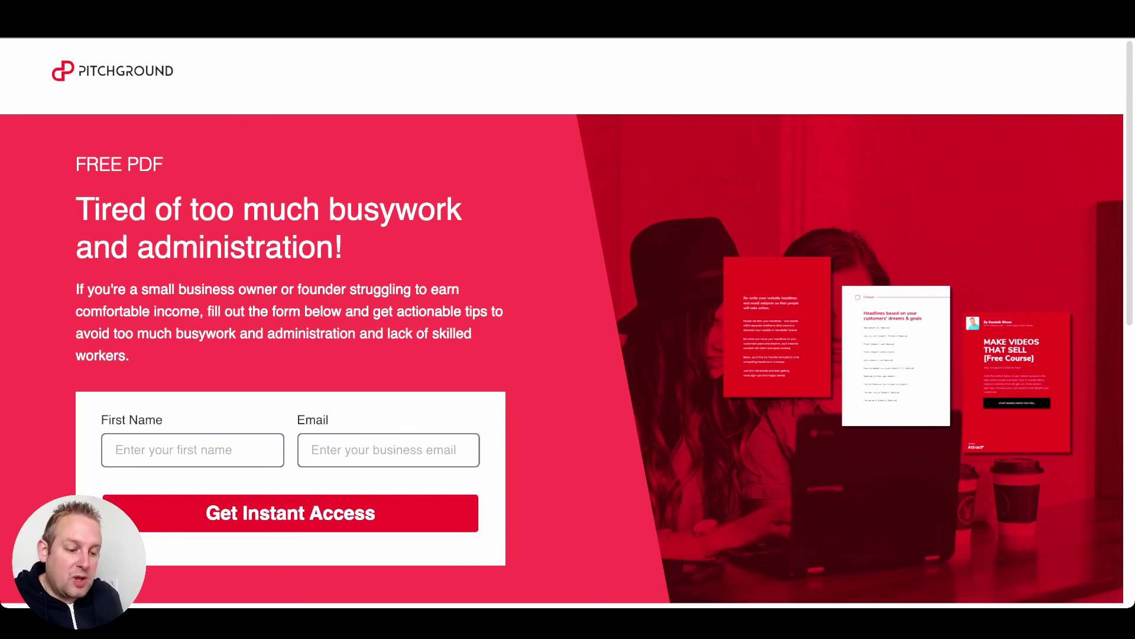
{"action": "scroll", "coordinate": [568, 319], "scroll_direction": "down", "scroll_amount": 8}
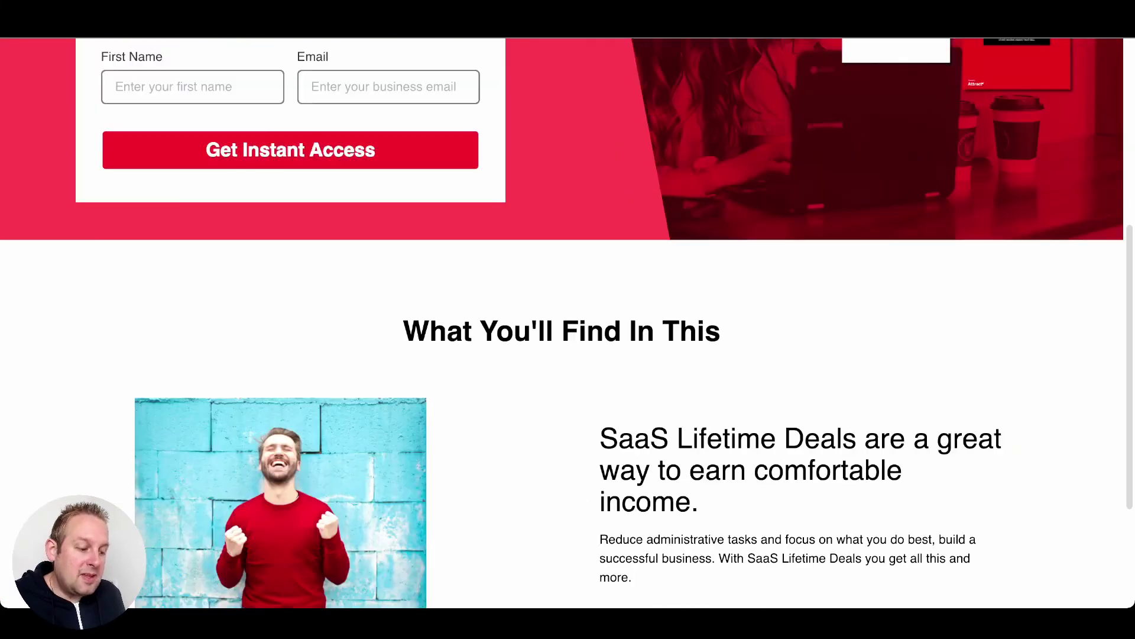
{"action": "scroll", "coordinate": [568, 320], "scroll_direction": "down", "scroll_amount": 1}
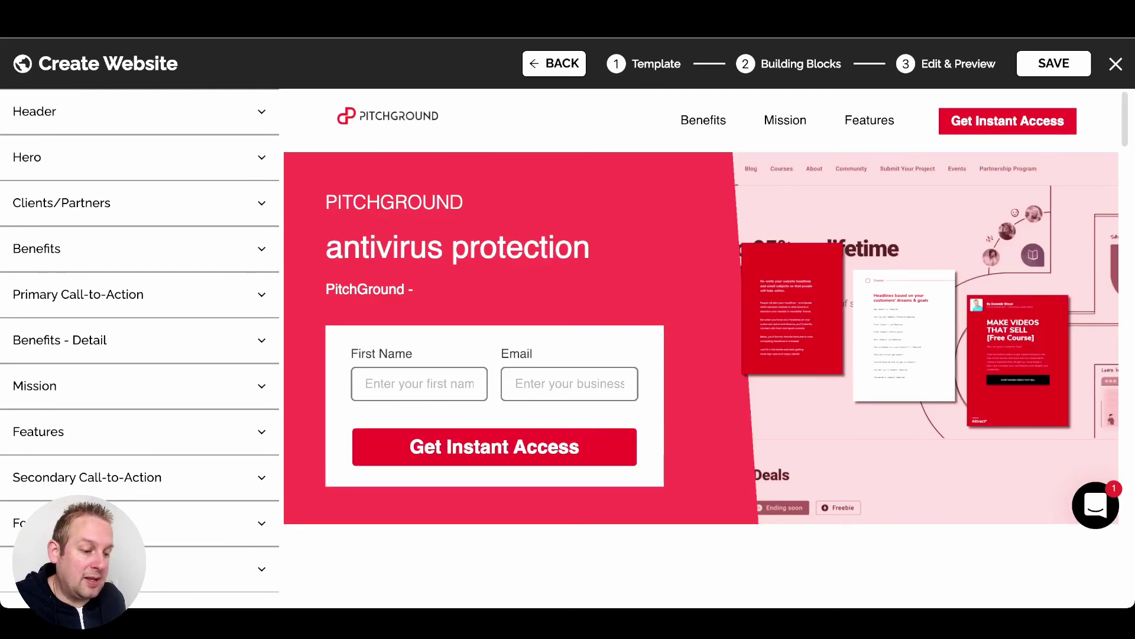
Step: Review the General 1-Pager website preview, including its hero section and sign-up form
{"action": "scroll", "coordinate": [702, 310], "scroll_direction": "down", "scroll_amount": 1}
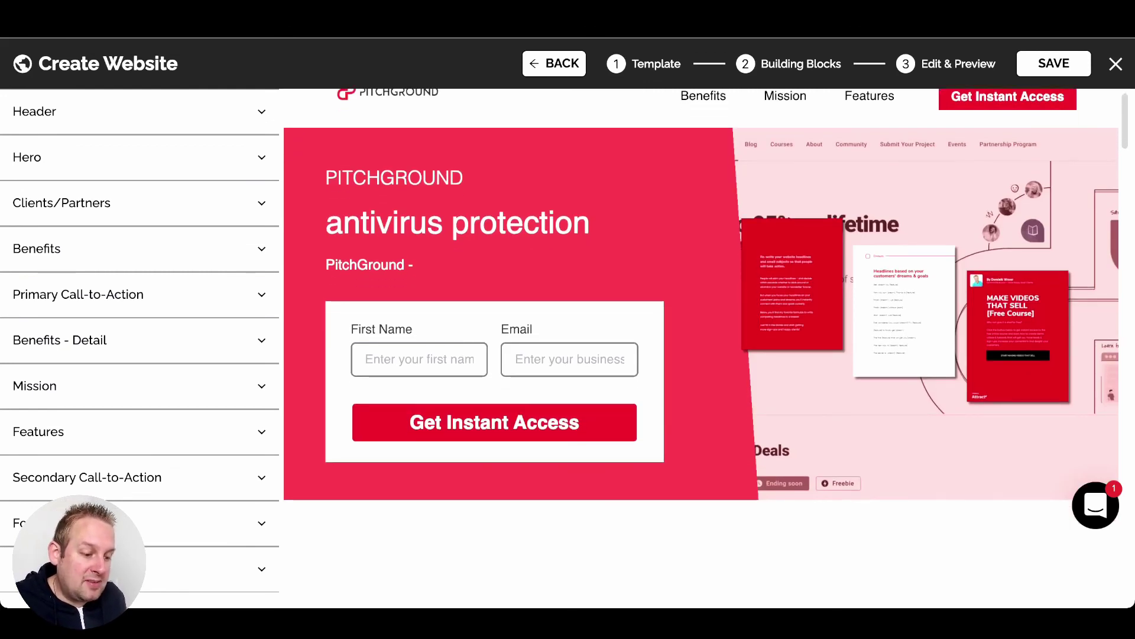
{"action": "scroll", "coordinate": [701, 310], "scroll_direction": "down", "scroll_amount": 1}
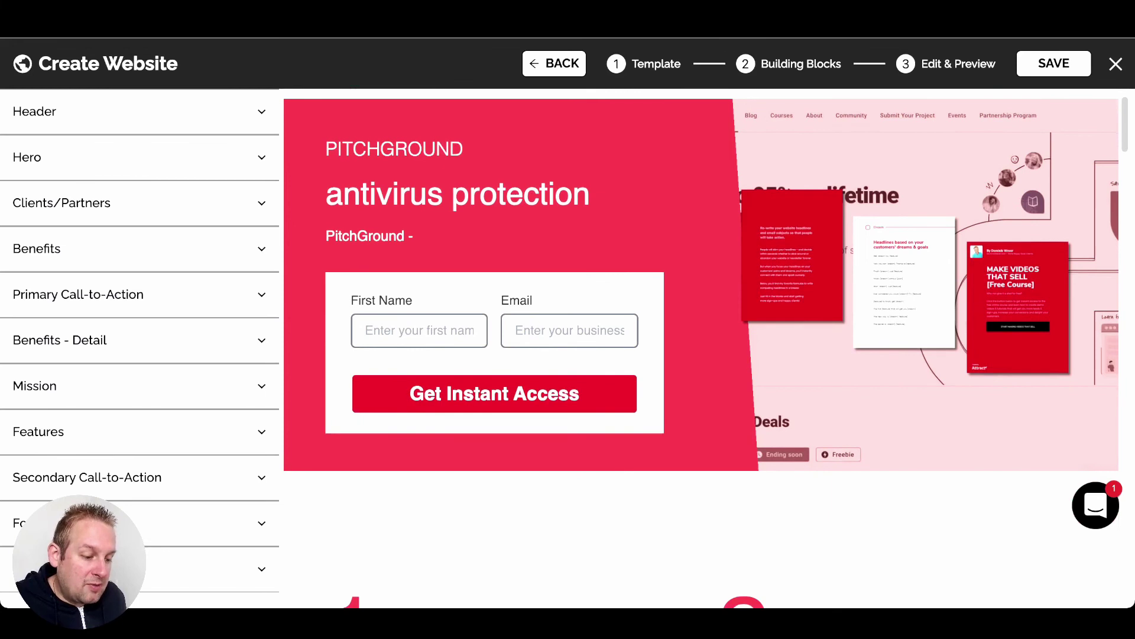
{"action": "left_click", "coordinate": [569, 330]}
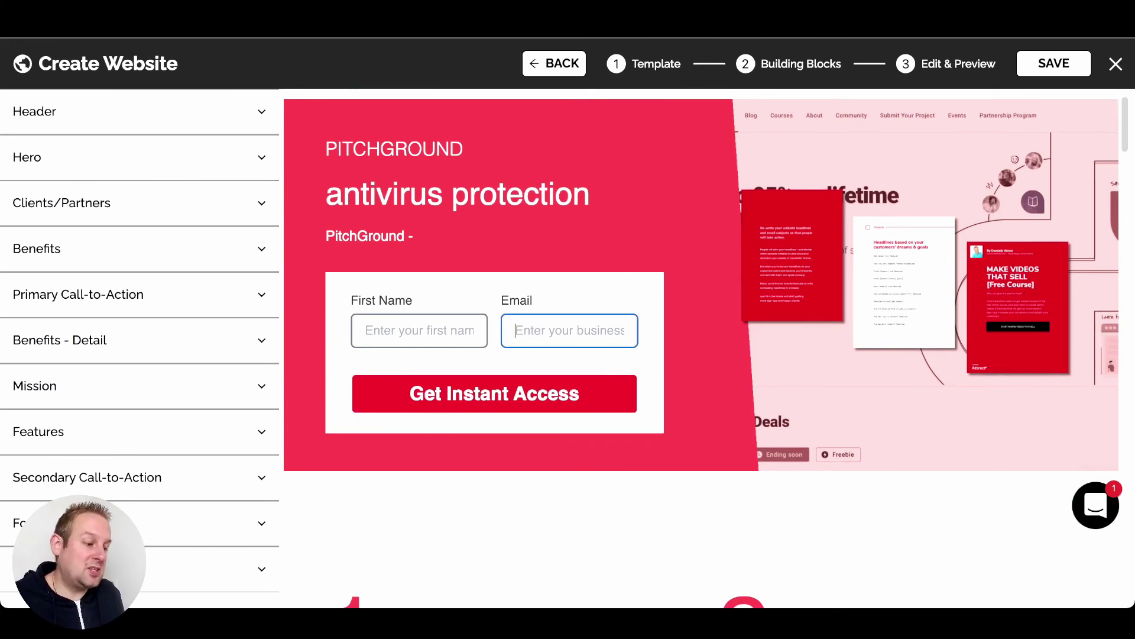
{"action": "scroll", "coordinate": [701, 349], "scroll_direction": "down", "scroll_amount": 1}
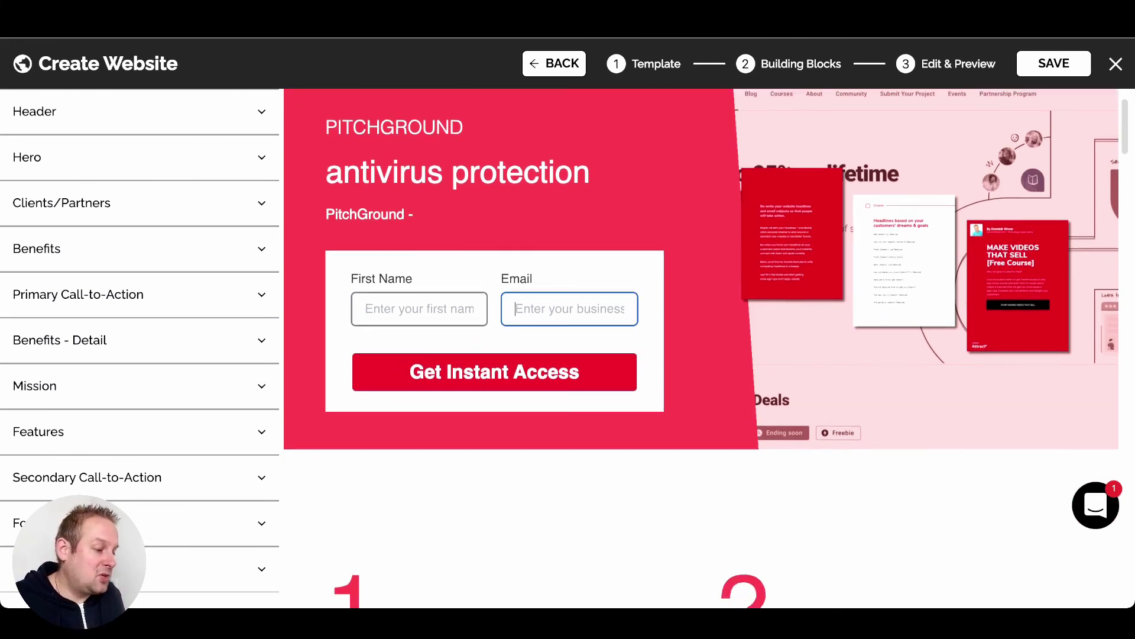
{"action": "scroll", "coordinate": [702, 349], "scroll_direction": "up", "scroll_amount": 2}
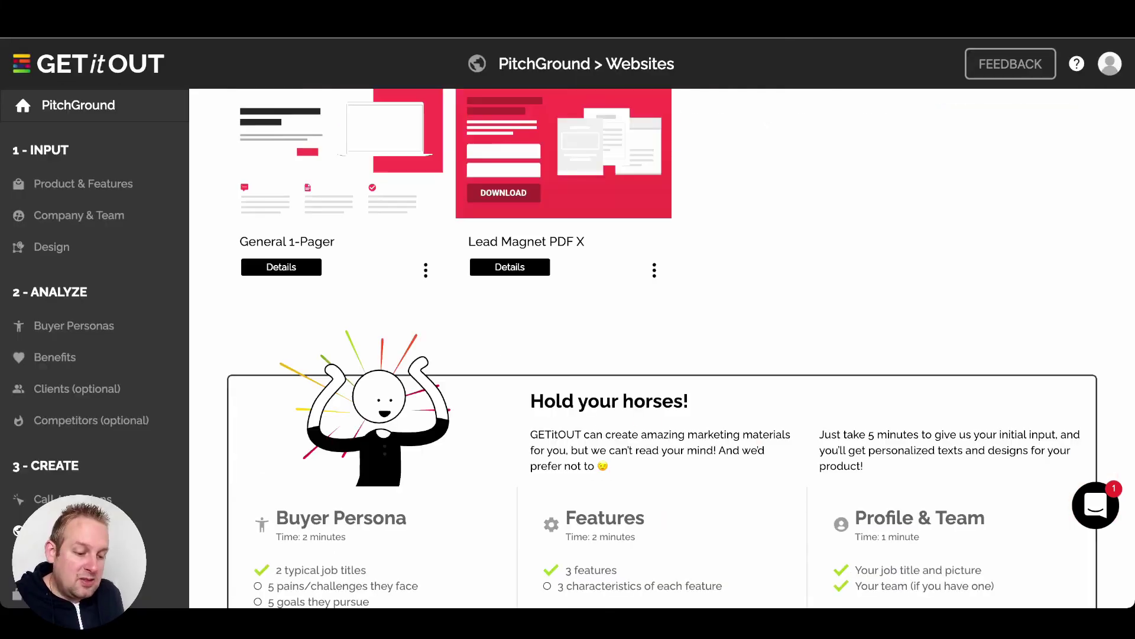
Step: Go from the project's websites to its Emails page
{"action": "scroll", "coordinate": [94, 349], "scroll_direction": "down", "scroll_amount": 1}
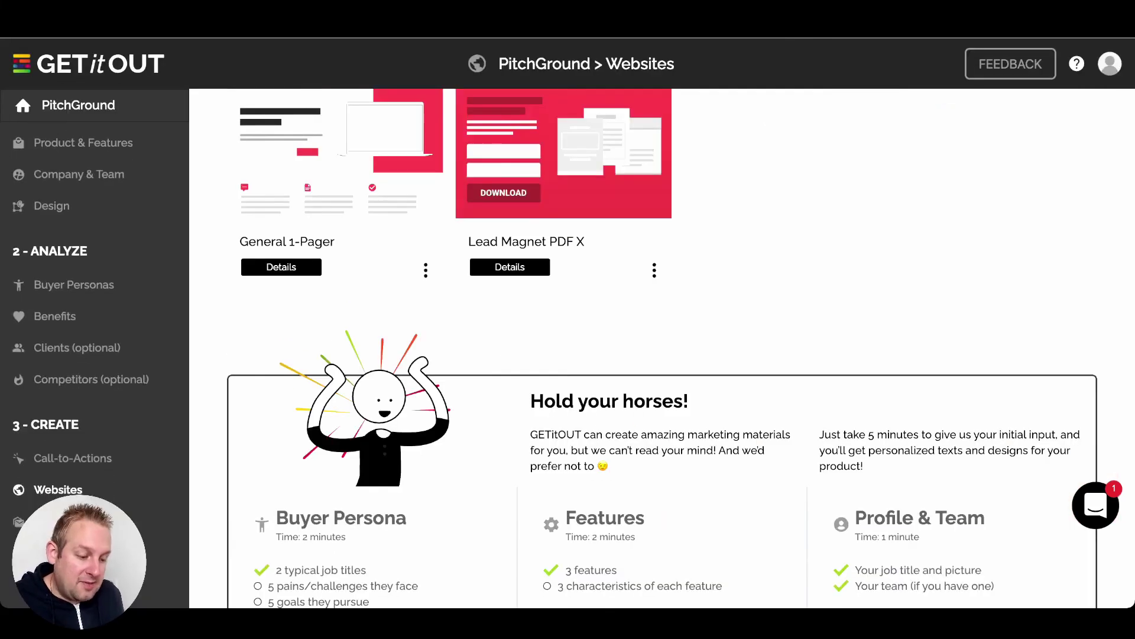
{"action": "left_click", "coordinate": [50, 522]}
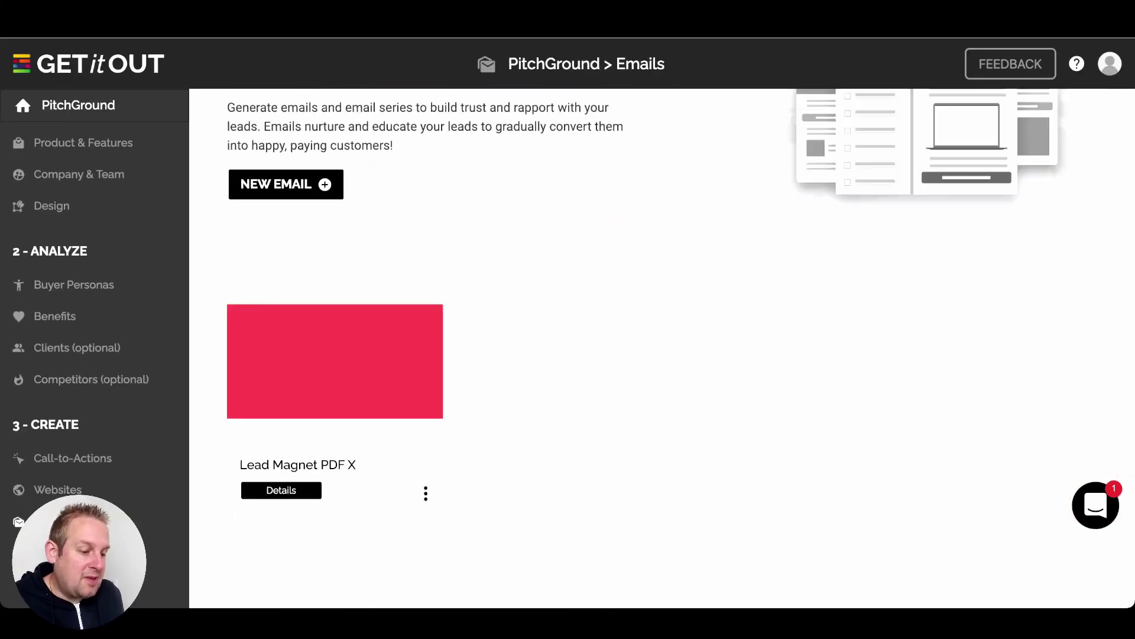
Step: Start a new email and examine the Lead Magnet category with its Lead Magnet and Custom templates
{"action": "scroll", "coordinate": [662, 349], "scroll_direction": "down", "scroll_amount": 3}
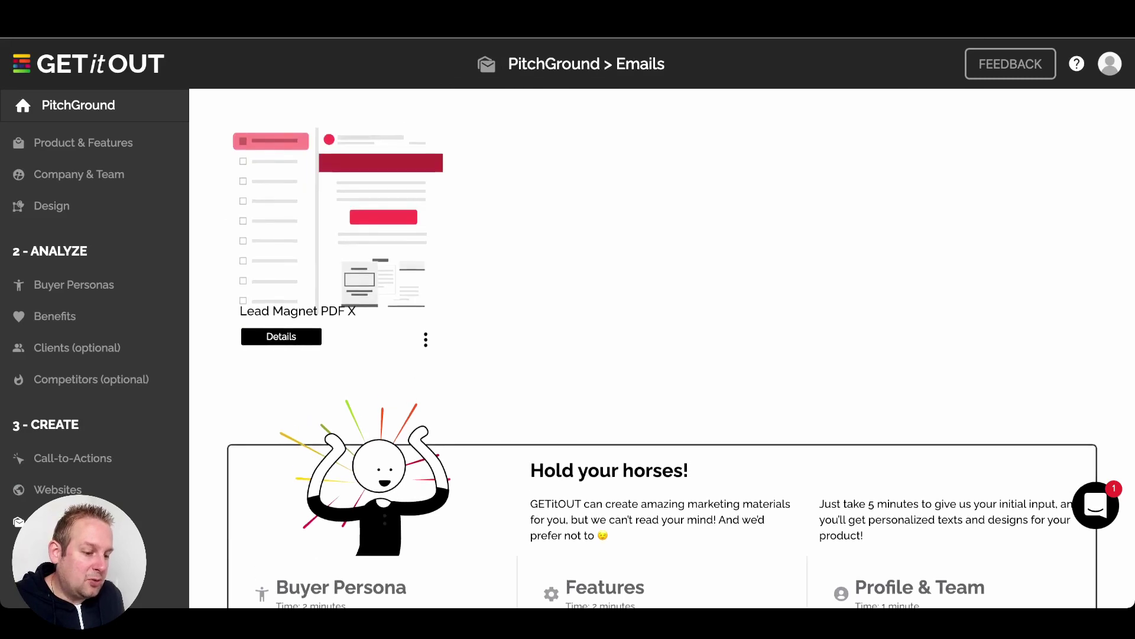
{"action": "left_click", "coordinate": [287, 259]}
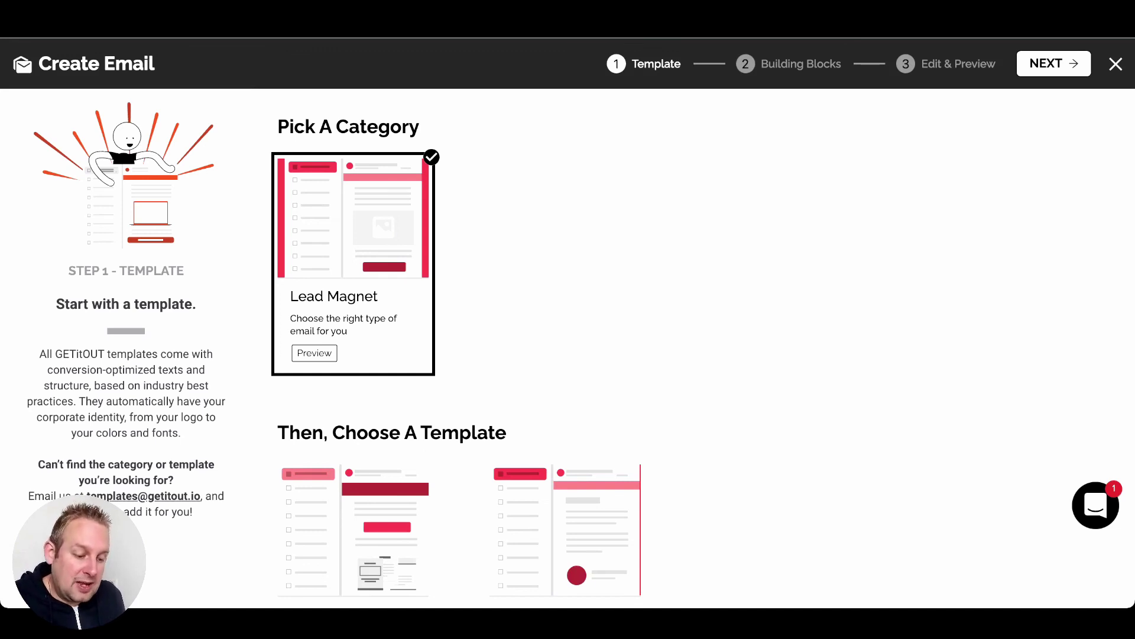
{"action": "scroll", "coordinate": [457, 352], "scroll_direction": "down", "scroll_amount": 3}
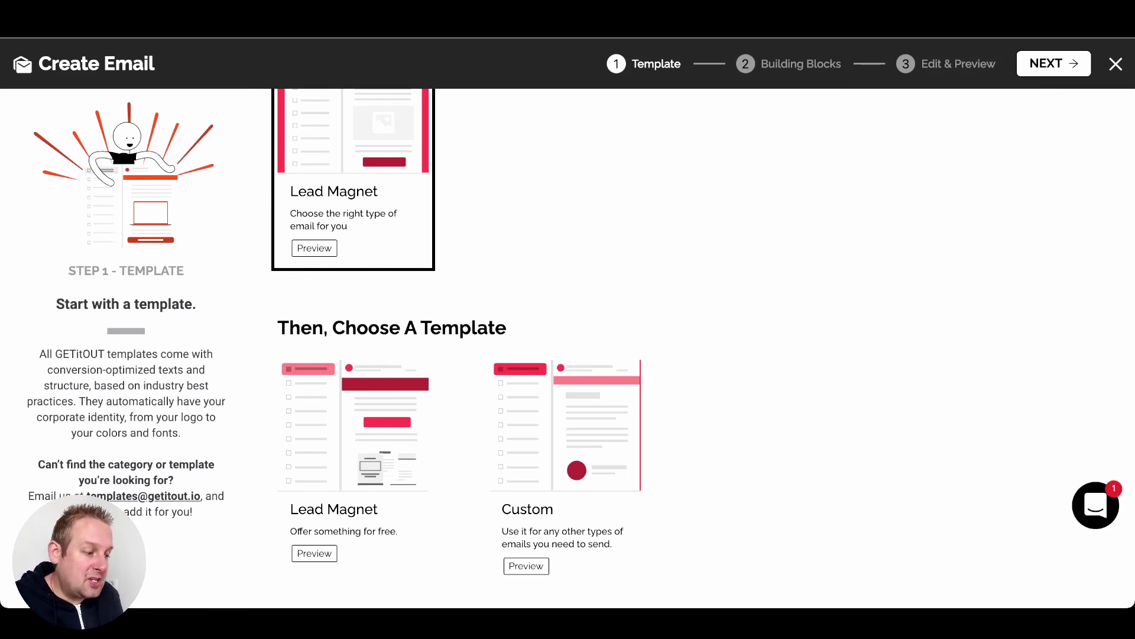
Step: Leave the email wizard, review the Miscellaneous item's email preview at the Edit & Preview stage, and highlight the team member's signature block
{"action": "key", "text": "Escape"}
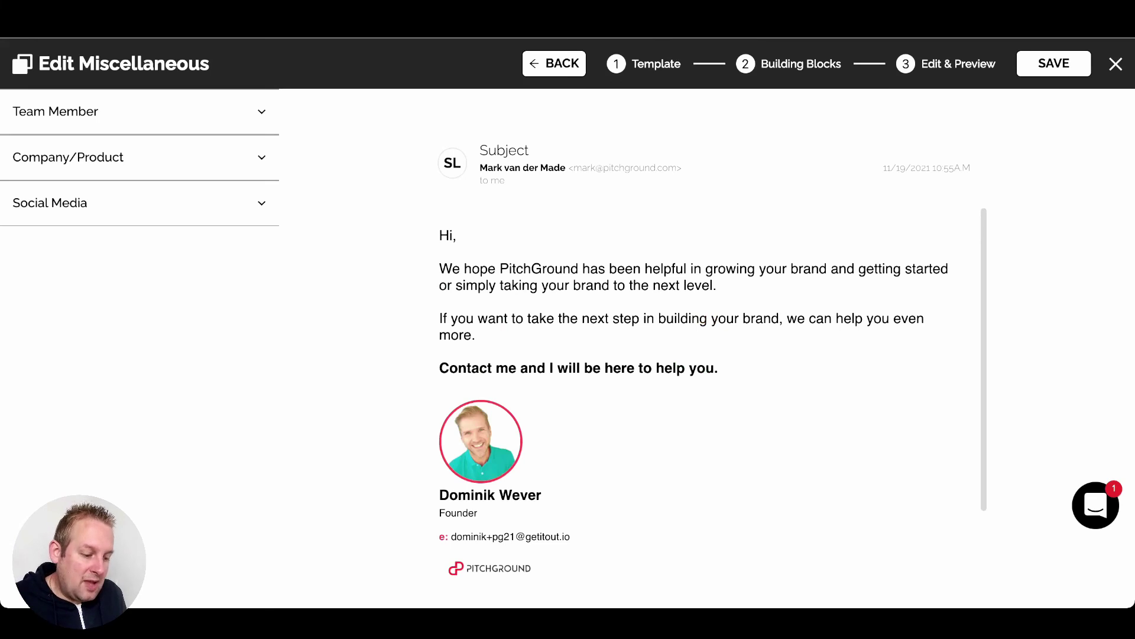
{"action": "scroll", "coordinate": [713, 390], "scroll_direction": "down", "scroll_amount": 1}
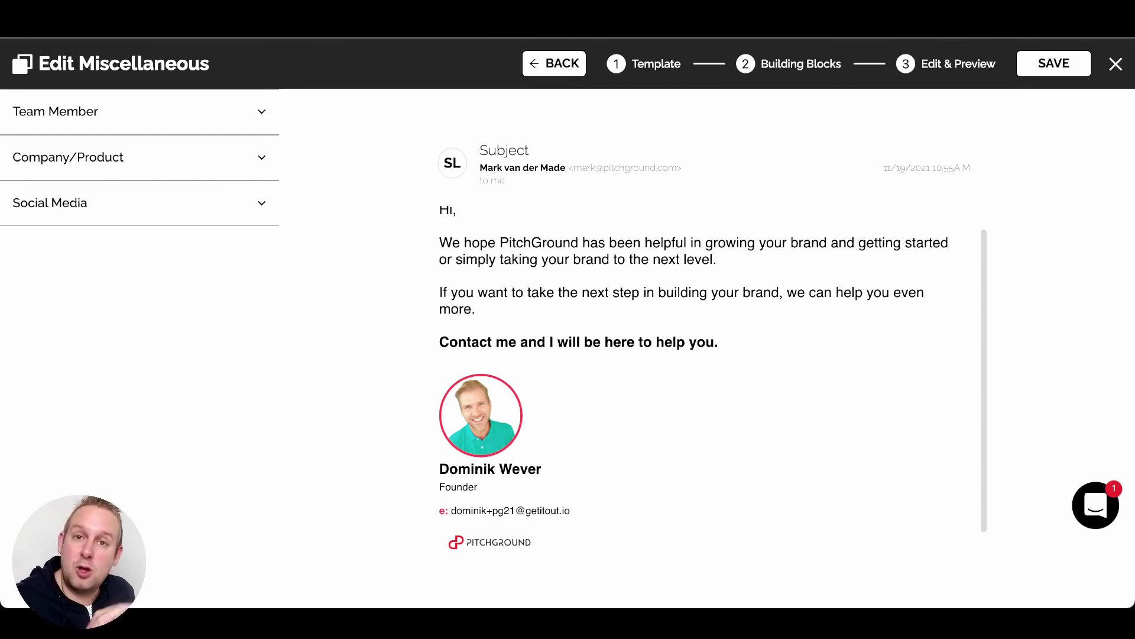
{"action": "key", "text": "ctrl+a"}
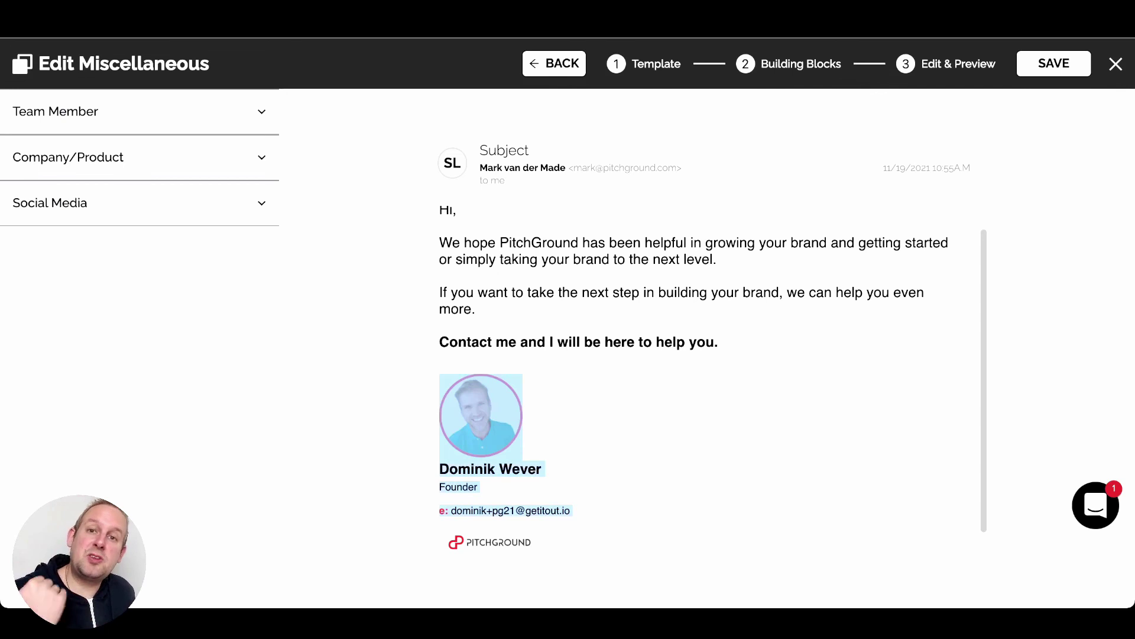